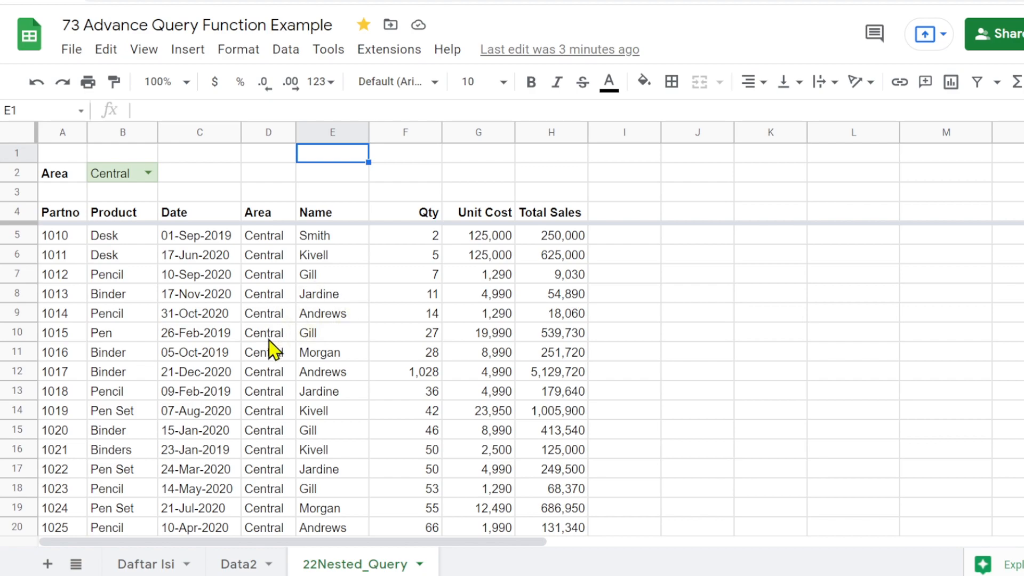
Step: Review the query topics listed on the Daftar Isi sheet and look through the workbook's list of all sheets
left_click(151, 564)
scroll(228, 348, "up", 15)
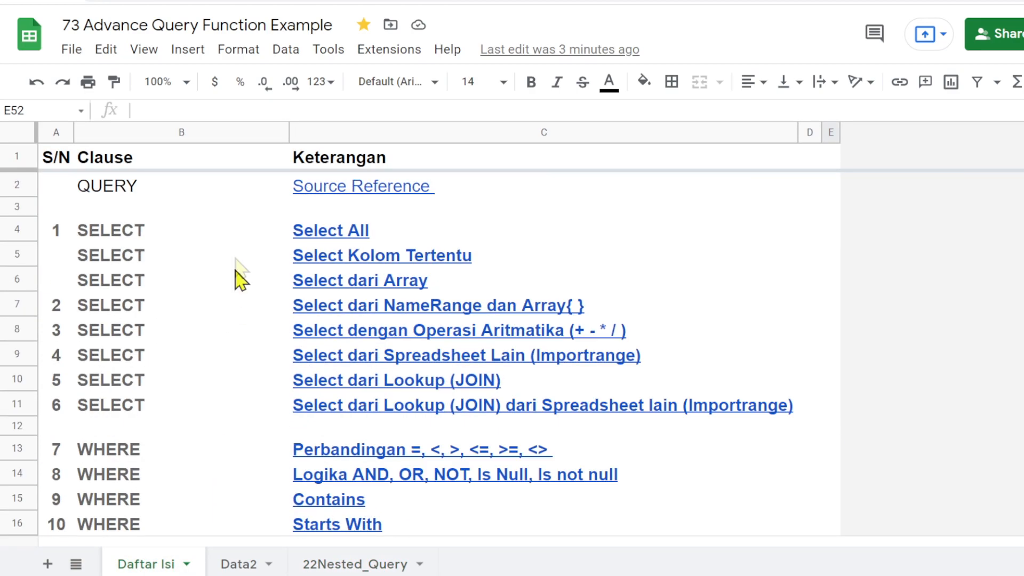
mouse_move(330, 234)
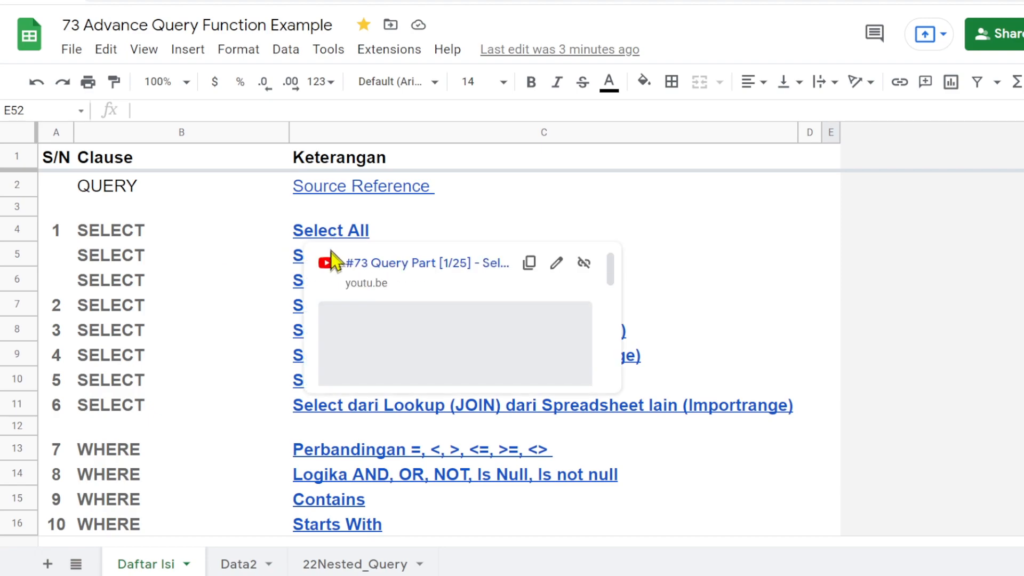
scroll(275, 354, "down", 12)
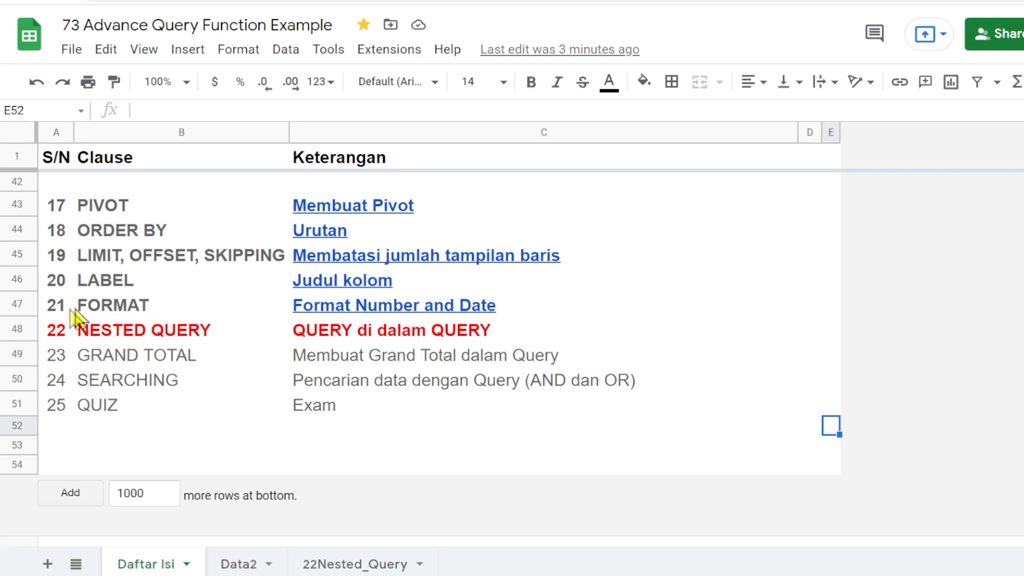
mouse_move(362, 303)
scroll(258, 384, "up", 2)
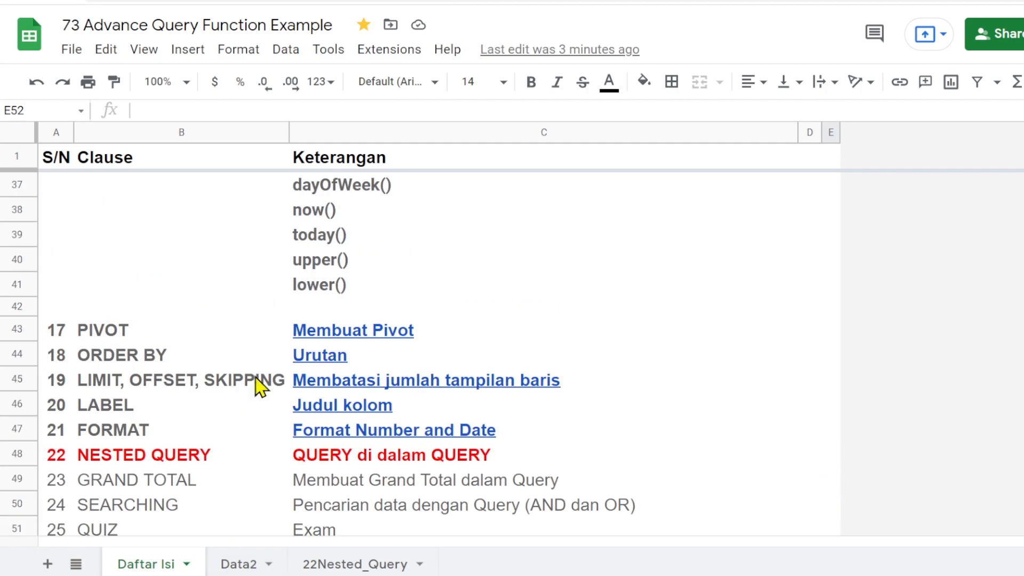
left_click(76, 565)
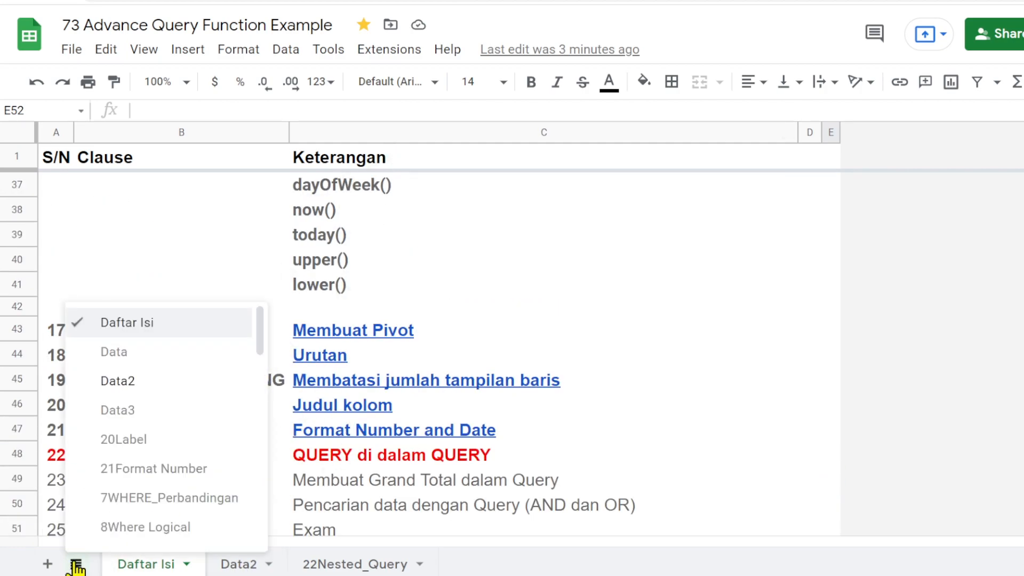
scroll(131, 448, "down", 10)
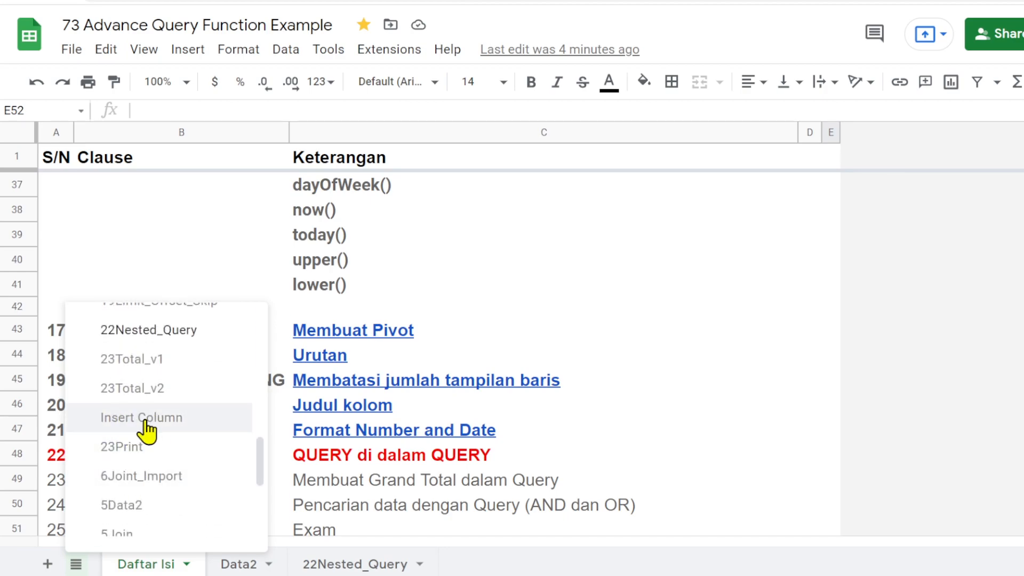
Step: On the 22Nested_Query sheet, inspect the query formula in A4 and check its source data on the Data2 sheet
left_click(347, 566)
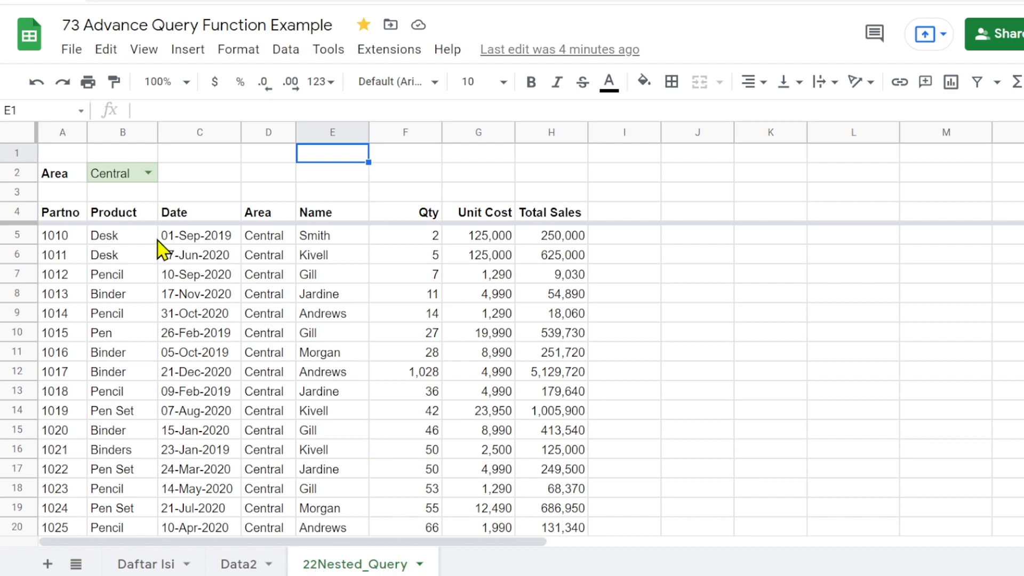
left_click(68, 213)
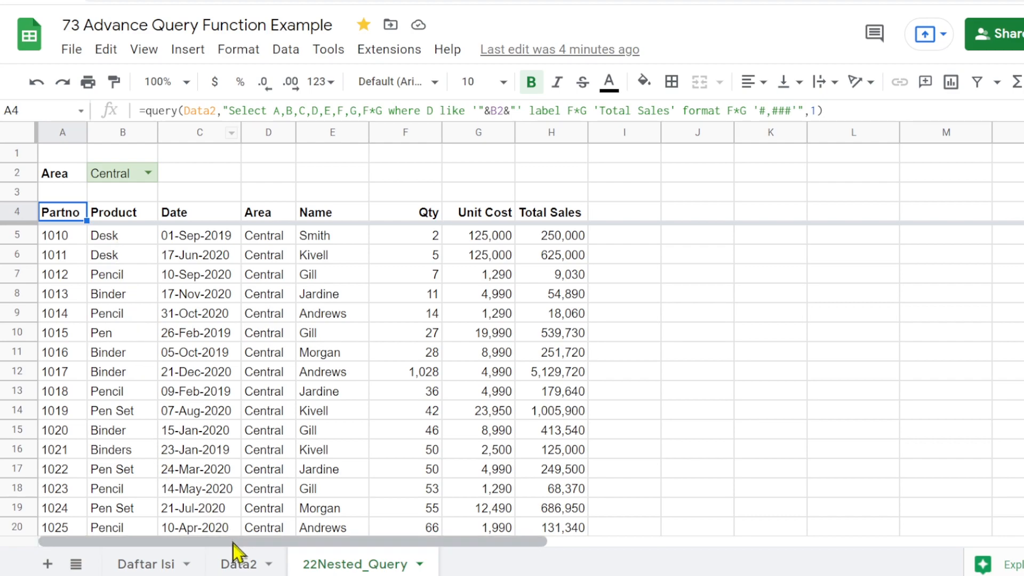
left_click(240, 565)
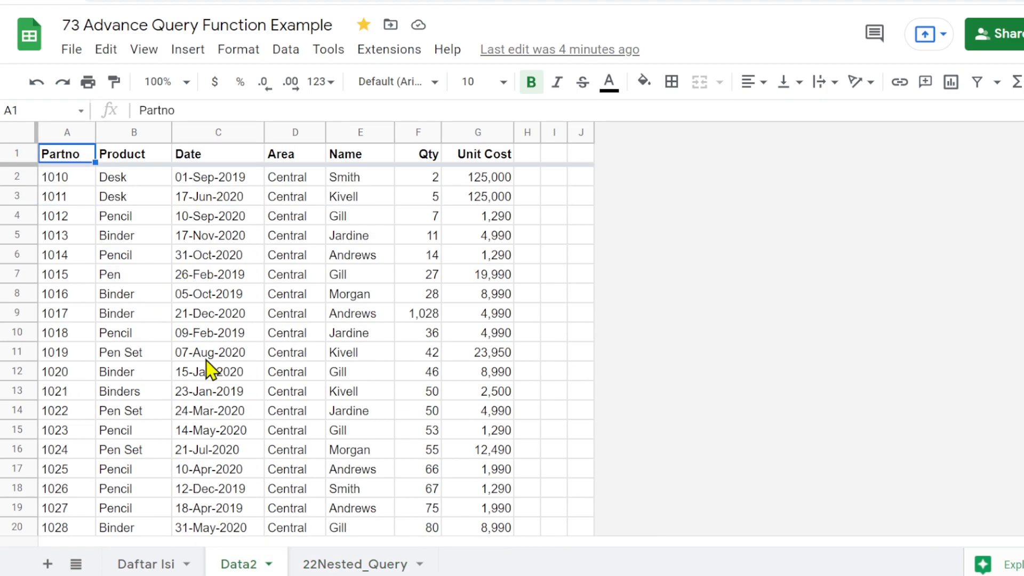
left_click(347, 564)
left_click(187, 110)
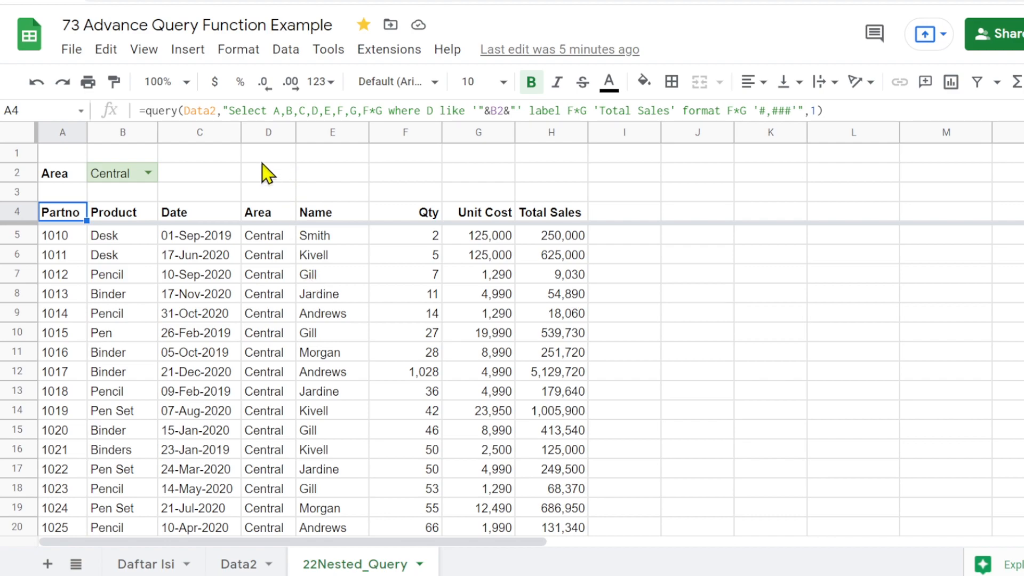
Step: Start a QUERY formula in E1 with the open-ended range A4:H as its data source
left_click(325, 156)
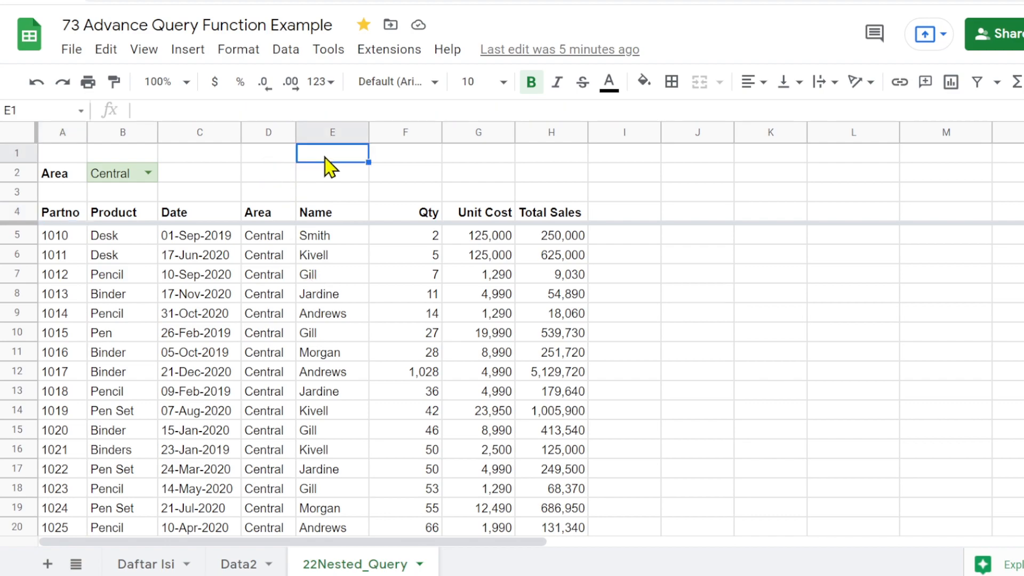
type("=que")
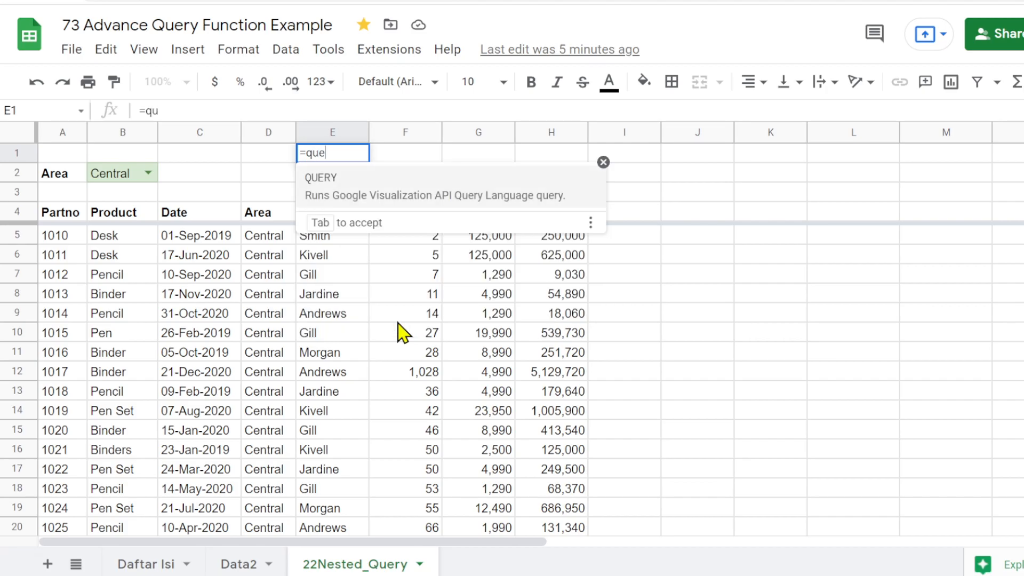
type("ry")
key("Tab")
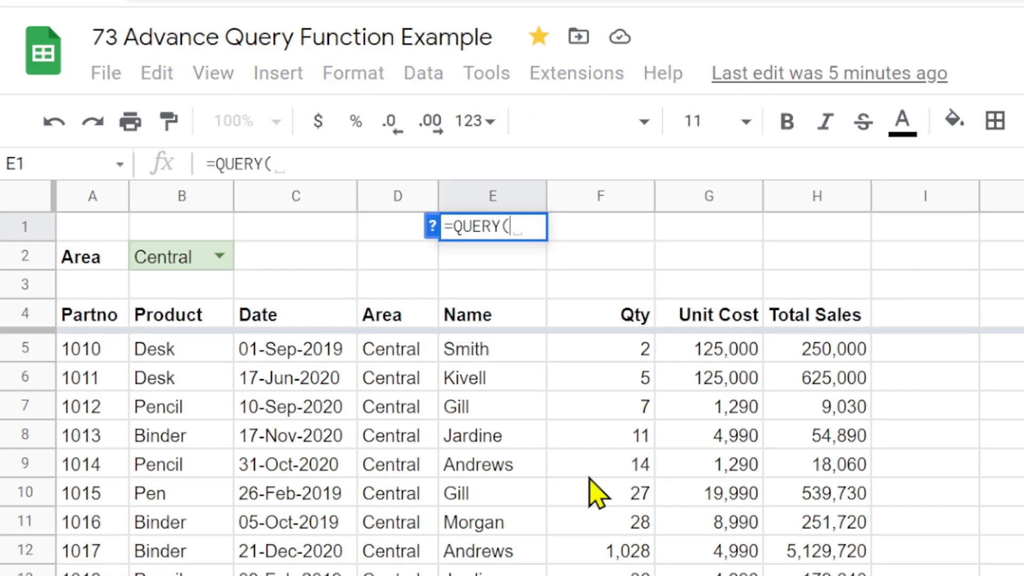
left_click_drag(82, 317, 816, 575)
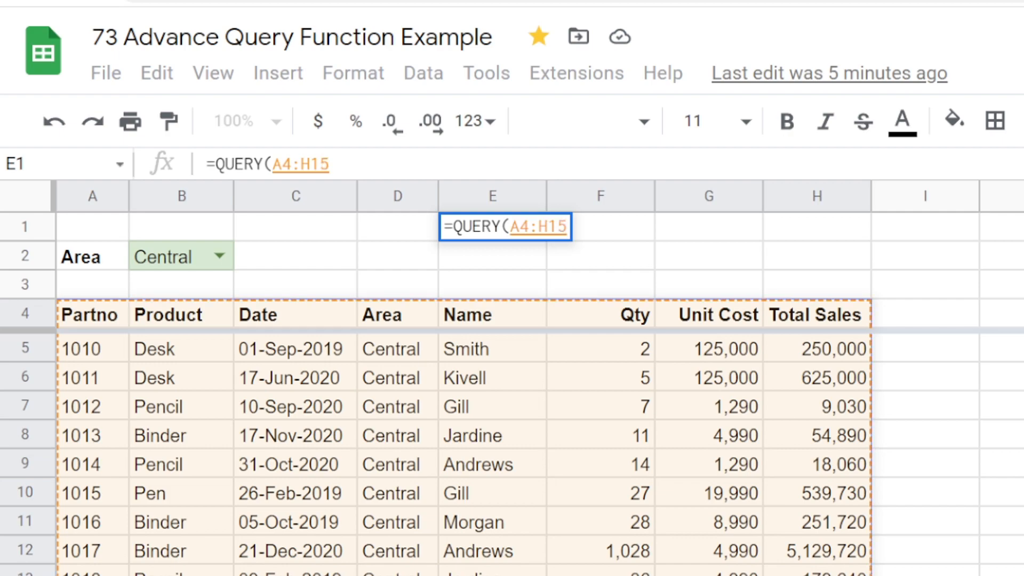
key("BackSpace")
key("BackSpace")
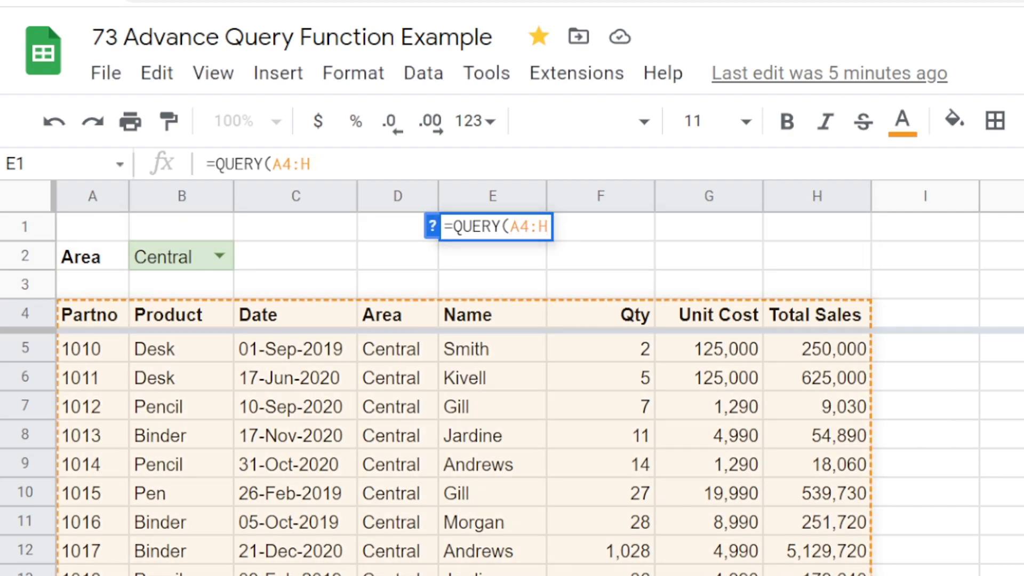
type(",")
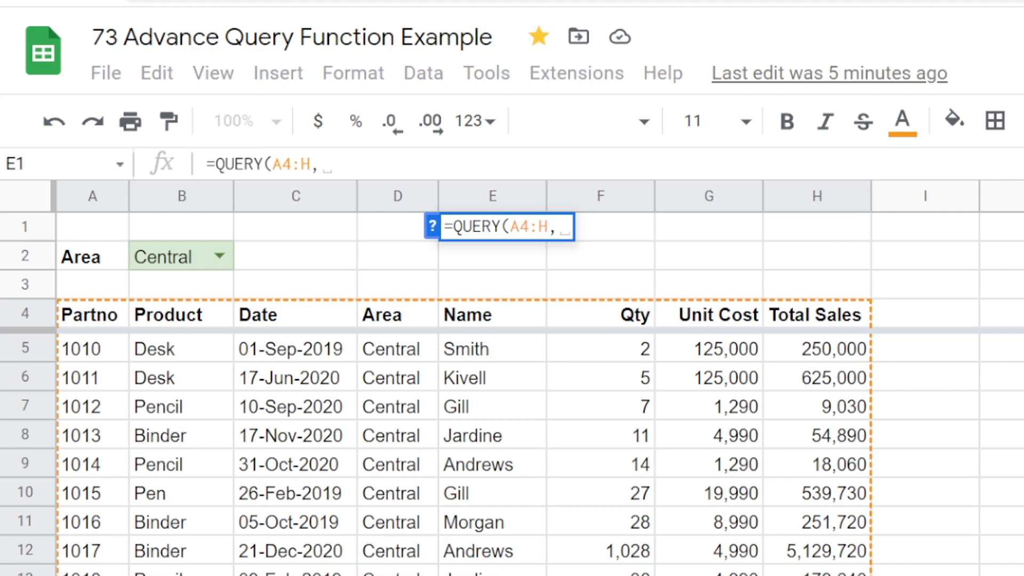
Step: Complete the E1 formula with the query string "select sum(H)" and no headers argument, and enter it
type("\"se")
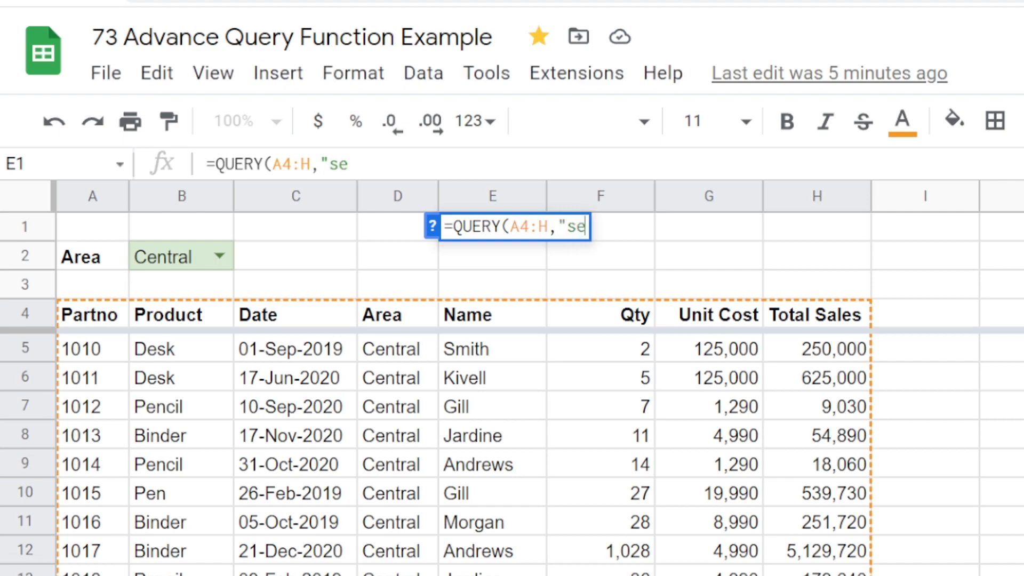
type("lect s")
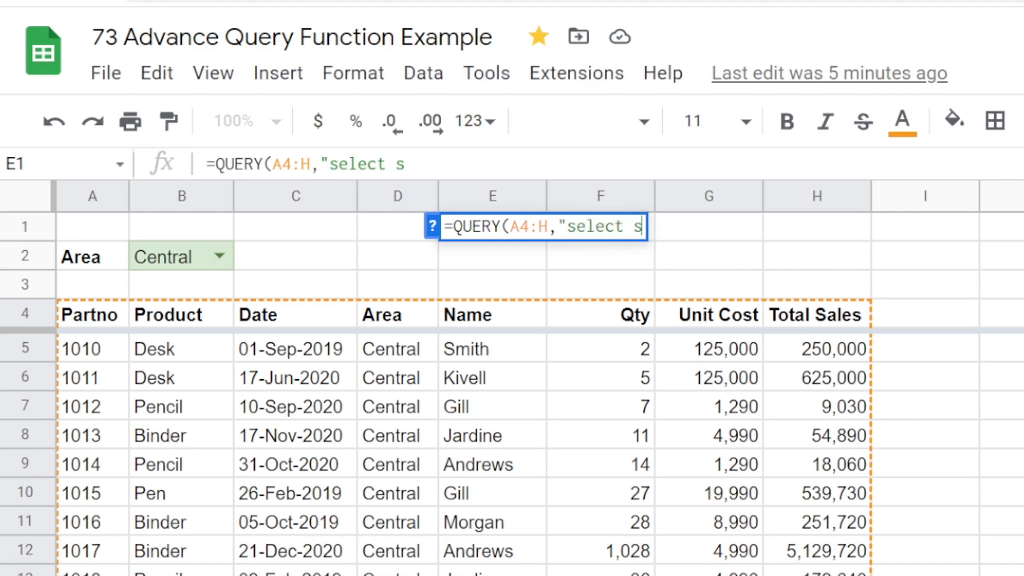
type("um(")
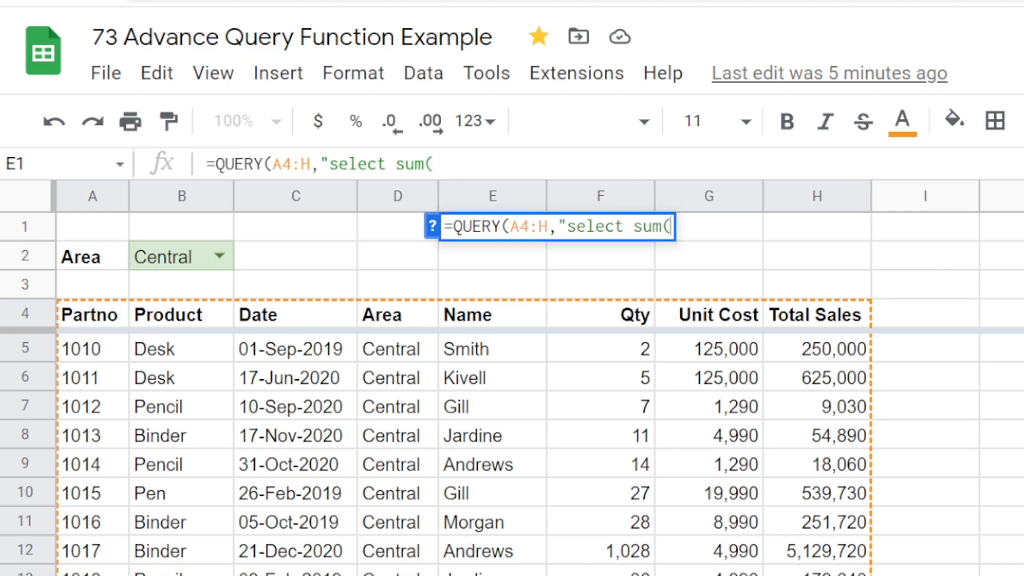
type("H)")
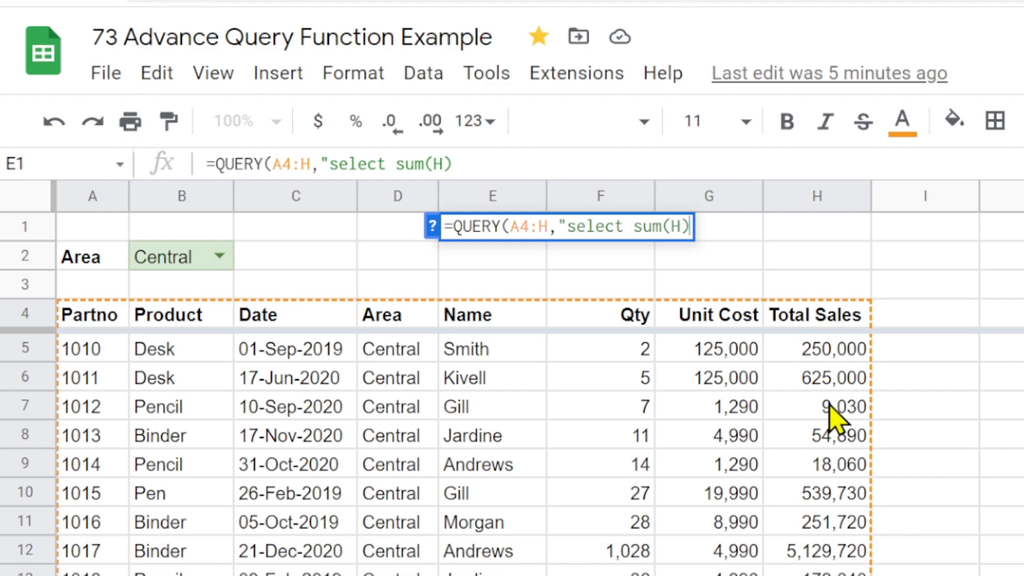
type("\"")
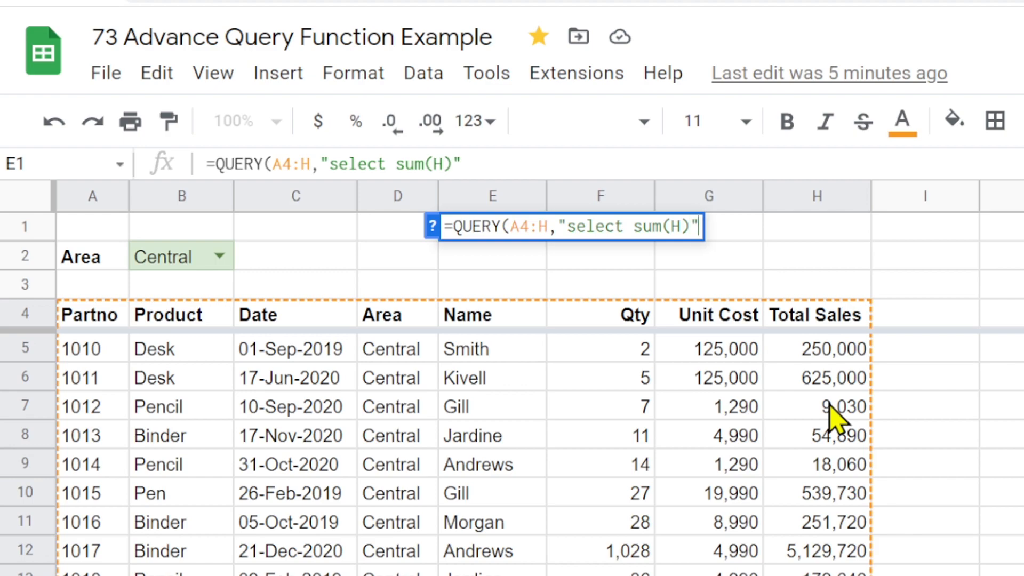
type(",")
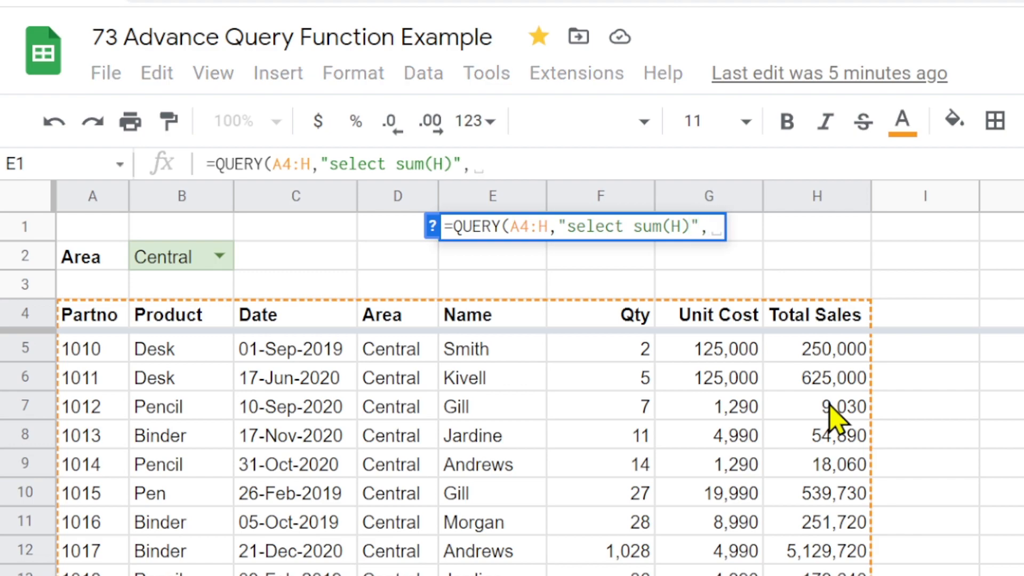
key("BackSpace")
key("BackSpace")
type(")")
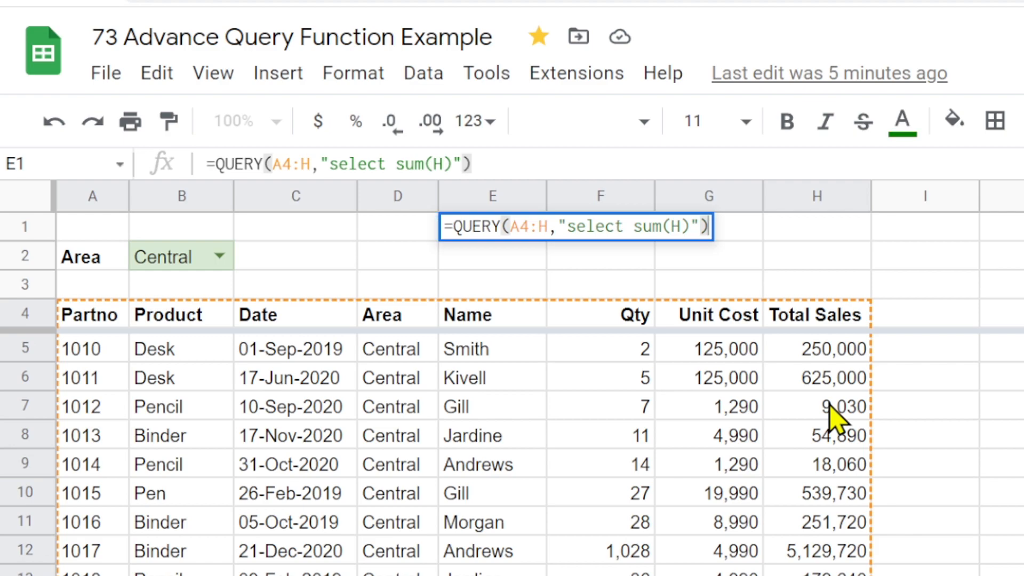
key("Return")
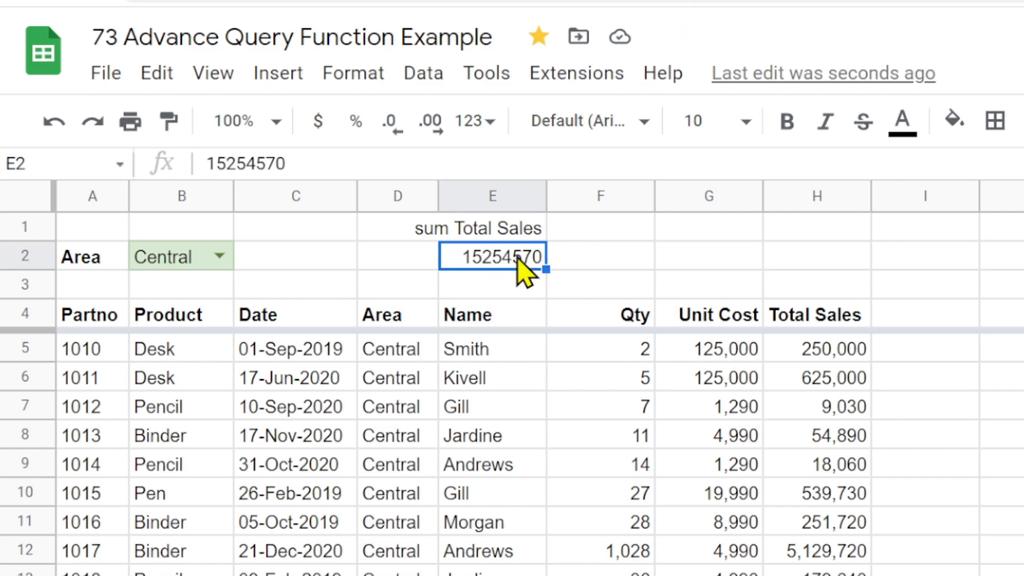
Step: Test the Area filter in B2 with East and set it to West
left_click(219, 257)
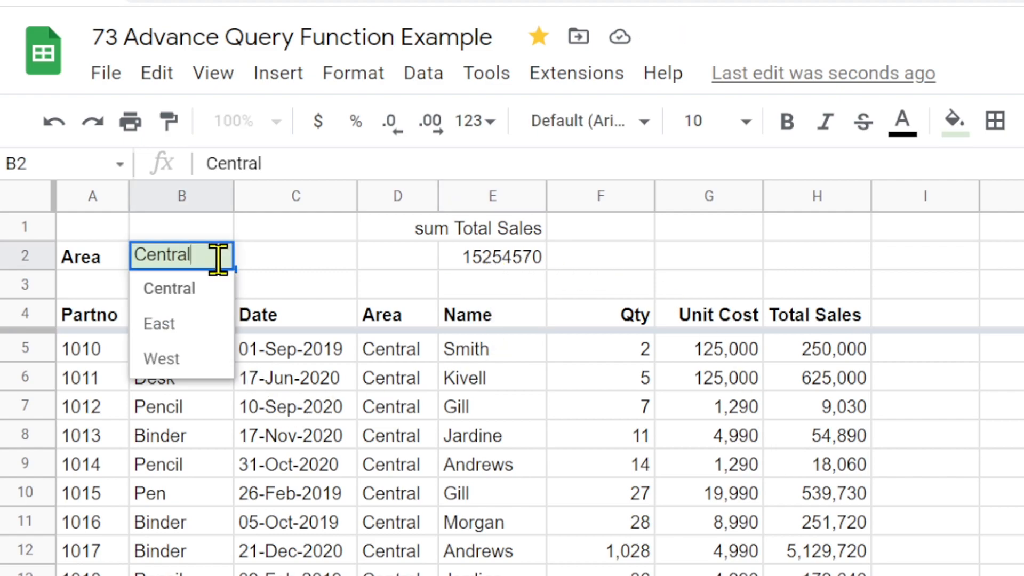
left_click(182, 325)
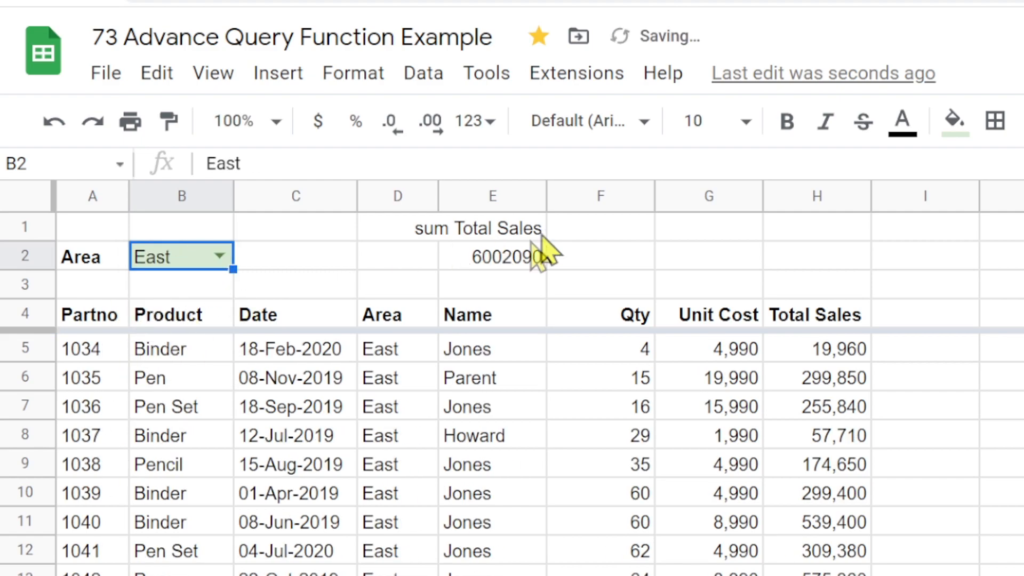
left_click(220, 258)
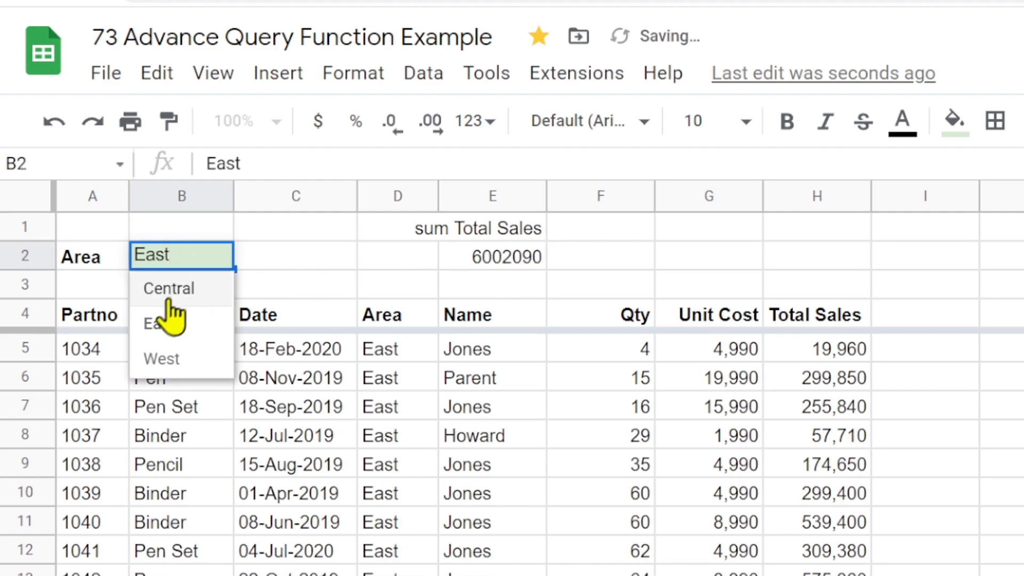
left_click(161, 371)
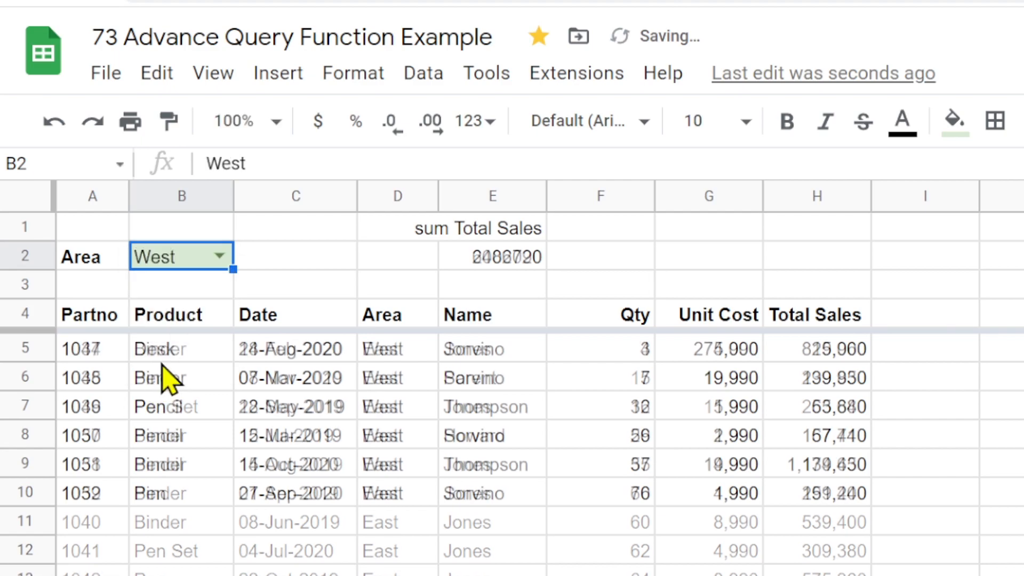
Step: Compare the detail query formula in A4 with the sum query formula in E1
left_click(96, 322)
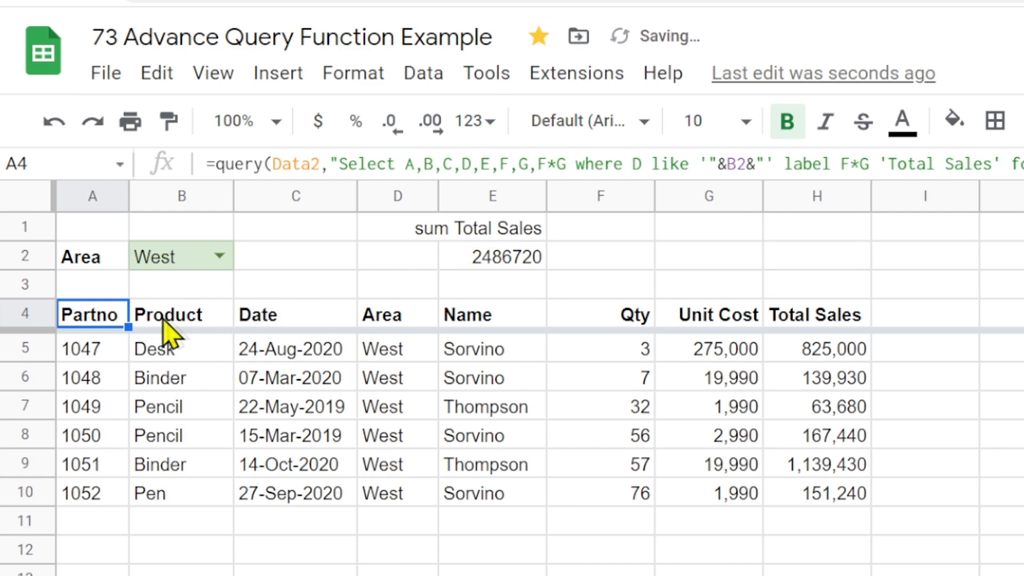
left_click(505, 233)
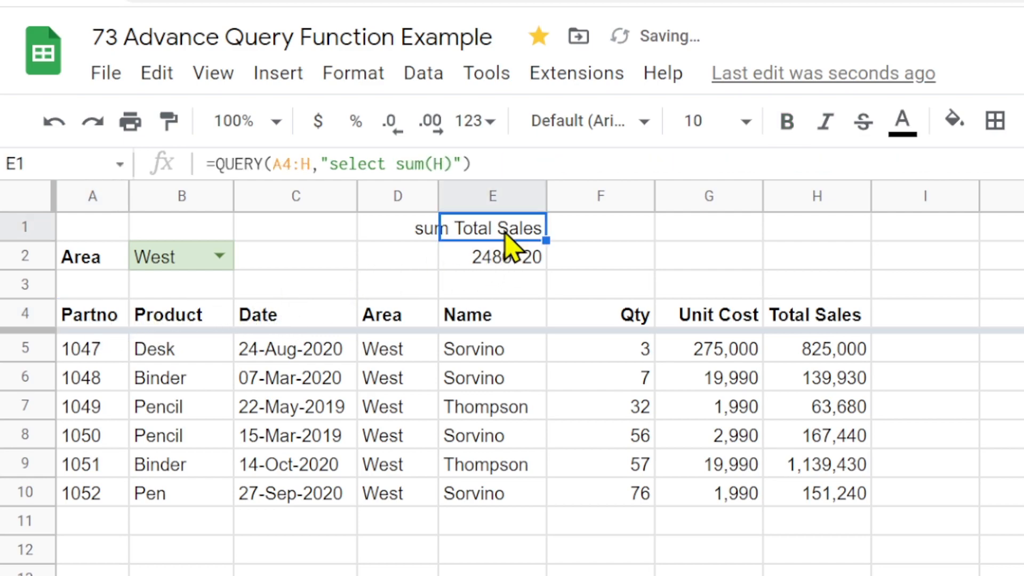
left_click(85, 318)
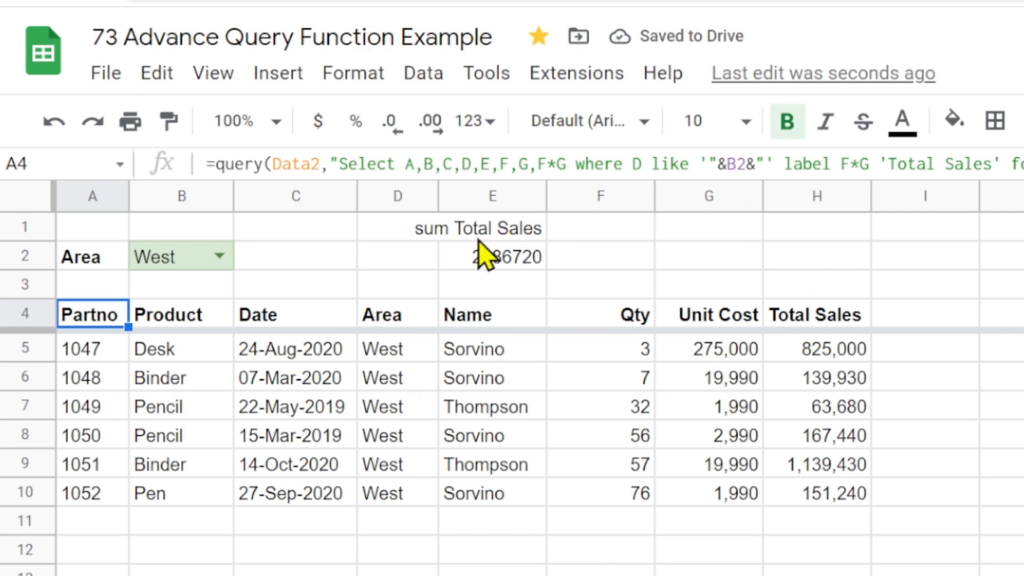
left_click(496, 235)
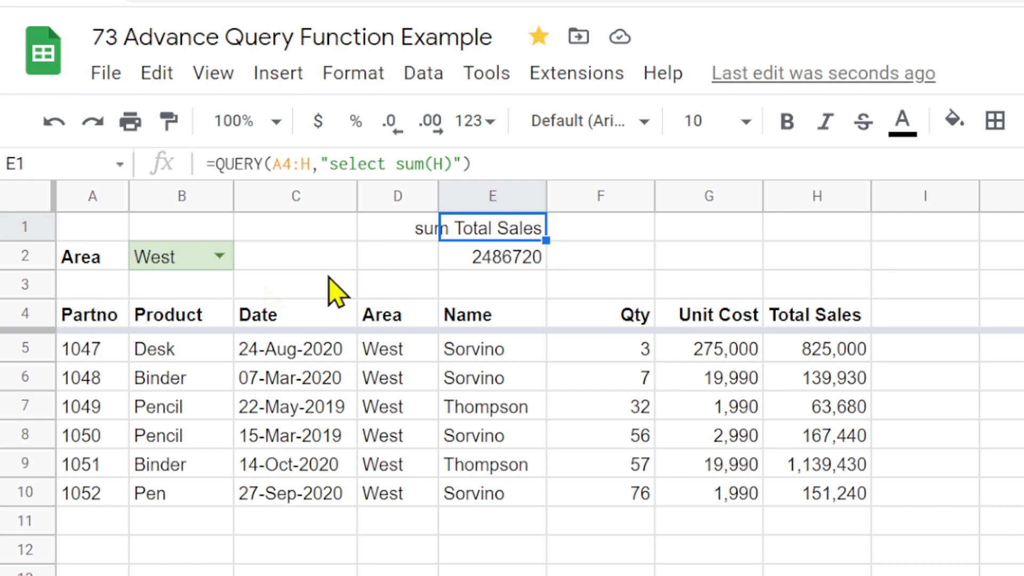
left_click(75, 321)
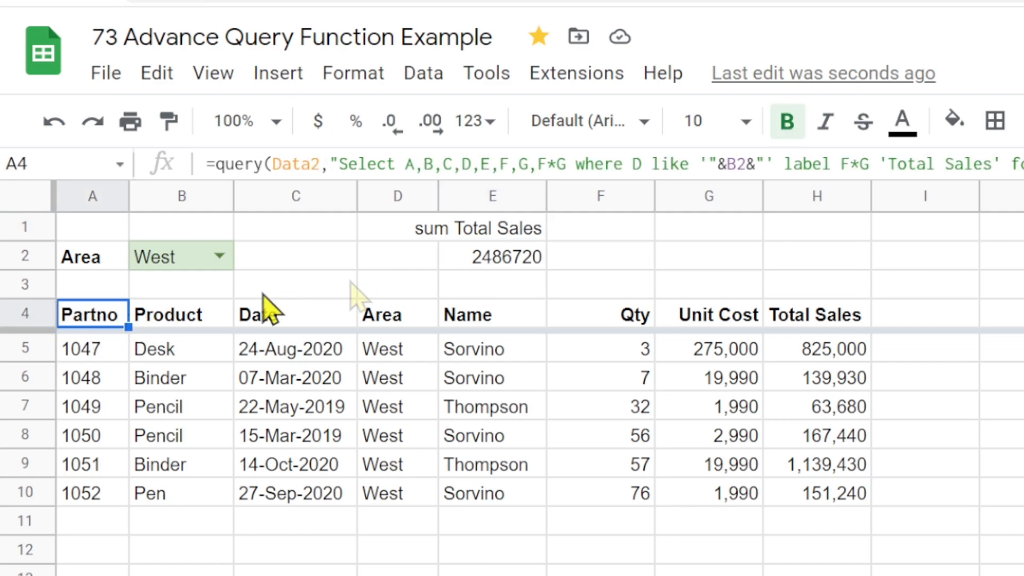
left_click(509, 235)
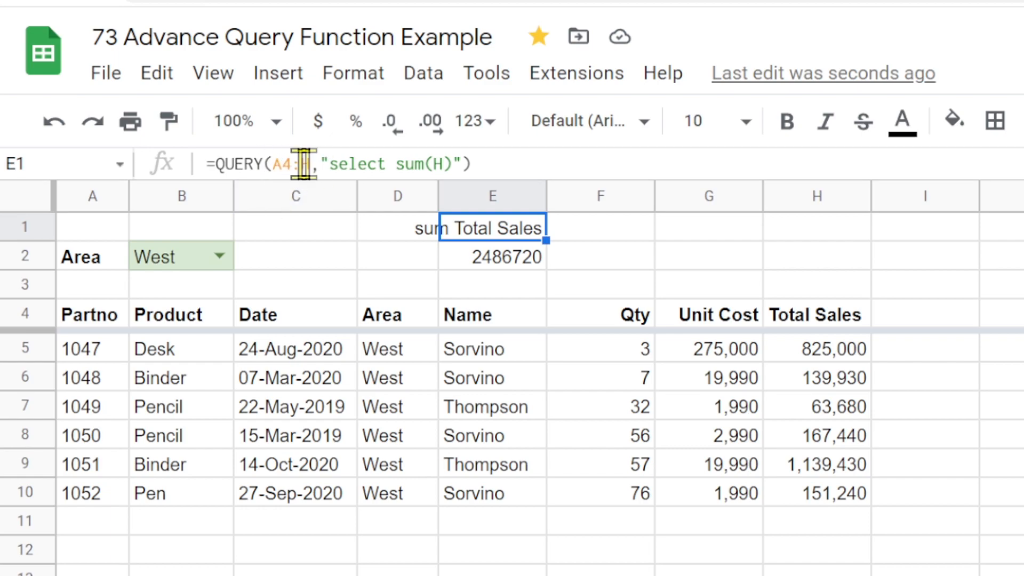
left_click(96, 320)
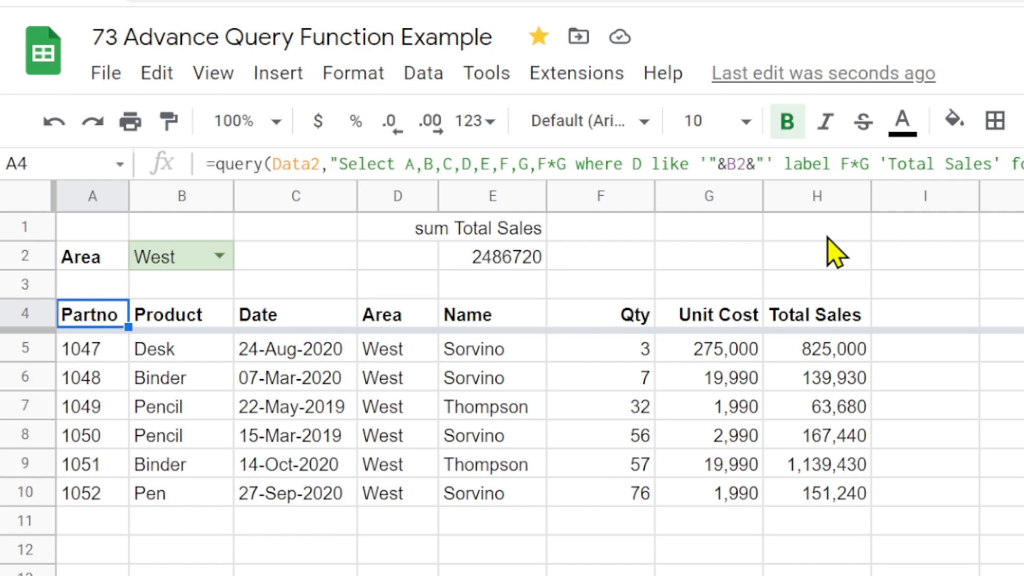
Step: Copy the complete detail query expression from A4, without its leading equals sign, leaving the formula unchanged
left_click(531, 235)
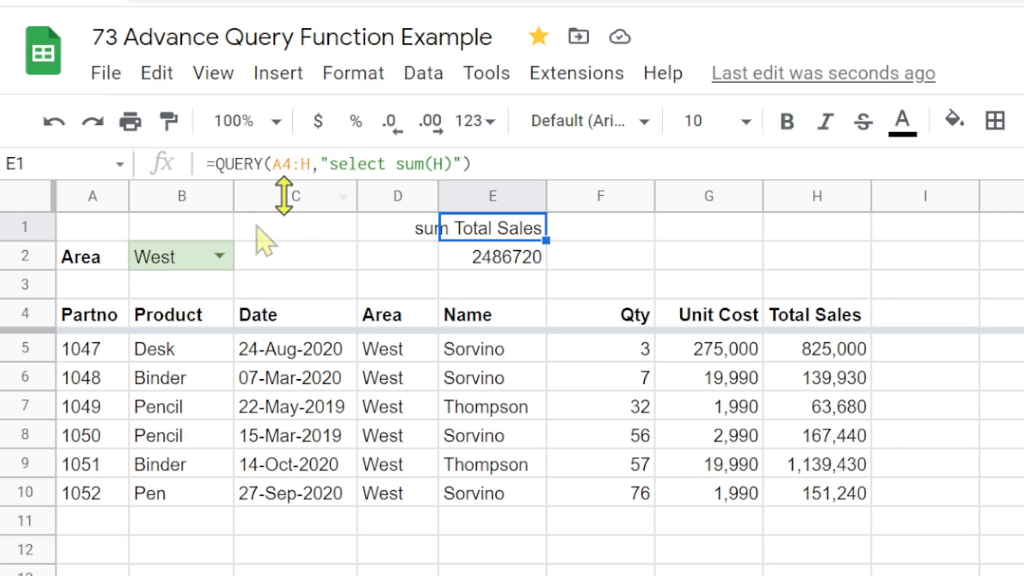
left_click(81, 324)
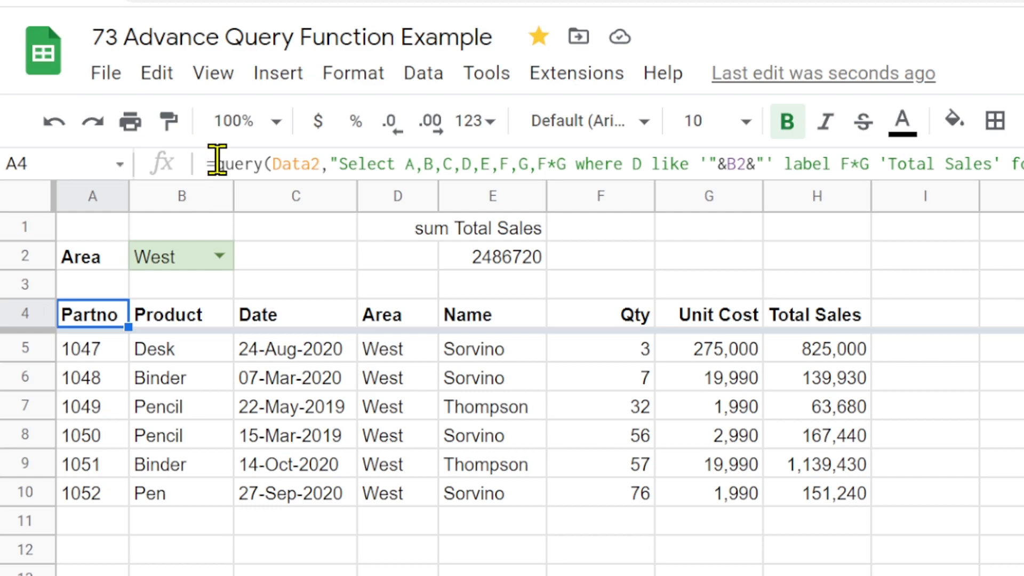
left_click_drag(215, 164, 1022, 164)
key("ctrl+c")
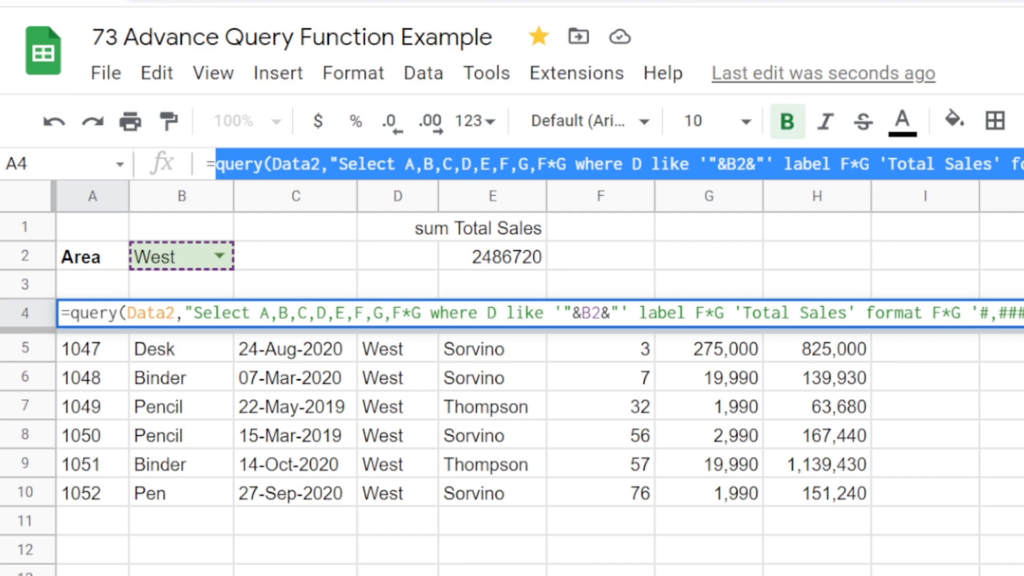
key("Escape")
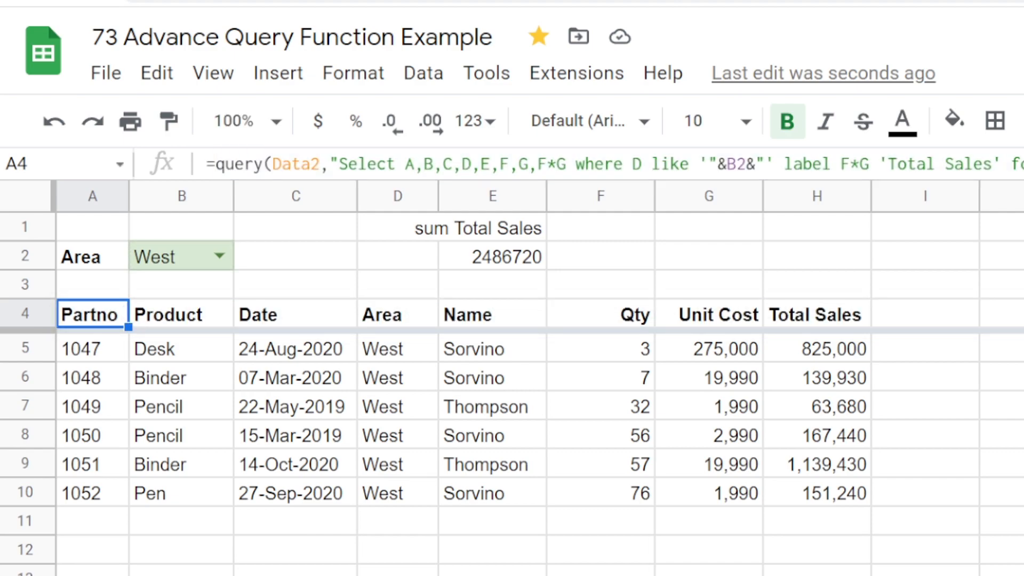
Step: Replace the A4:H data source in the E1 formula with the copied query expression and enter it
left_click(483, 235)
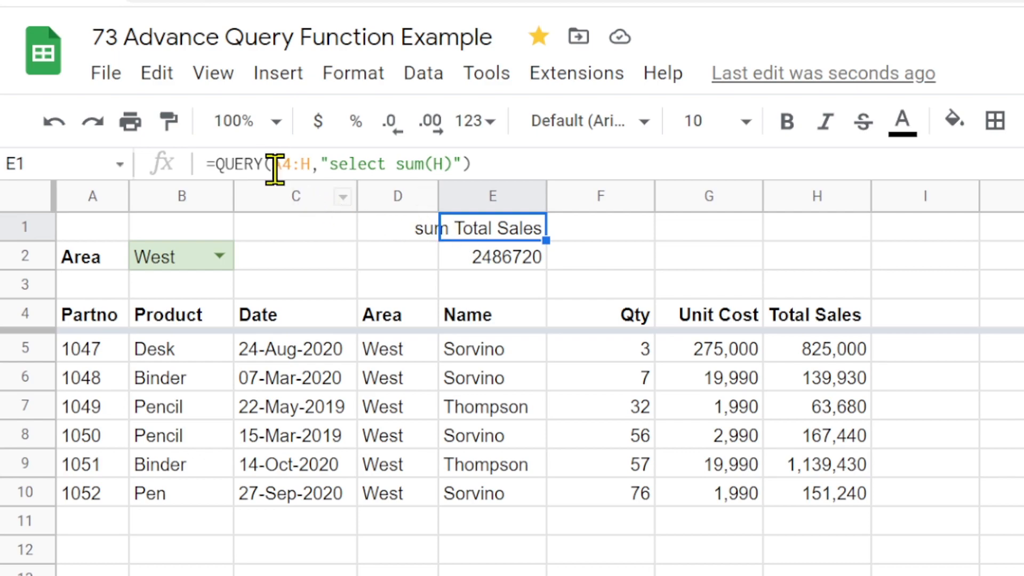
left_click_drag(272, 164, 308, 164)
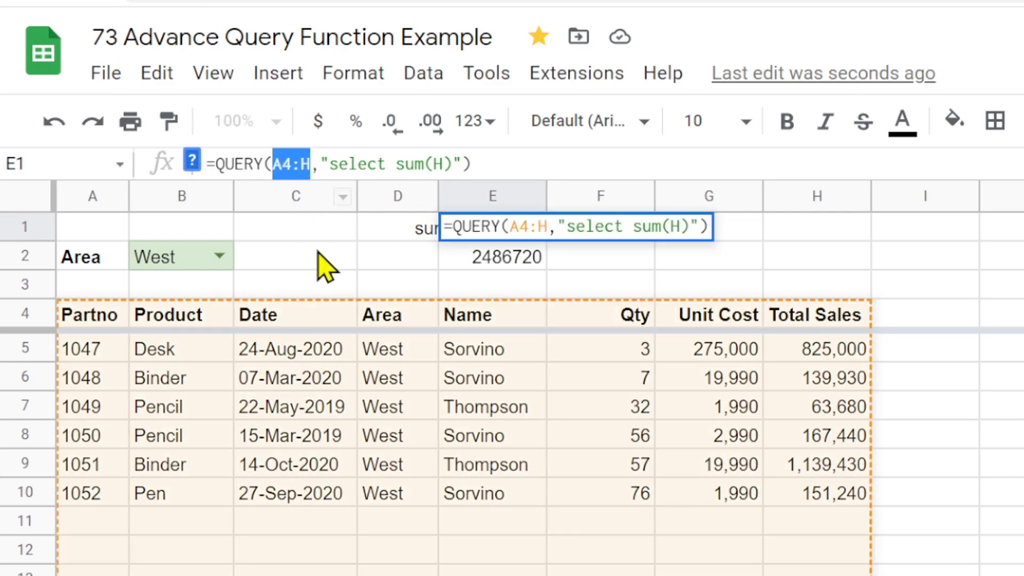
key("ctrl+v")
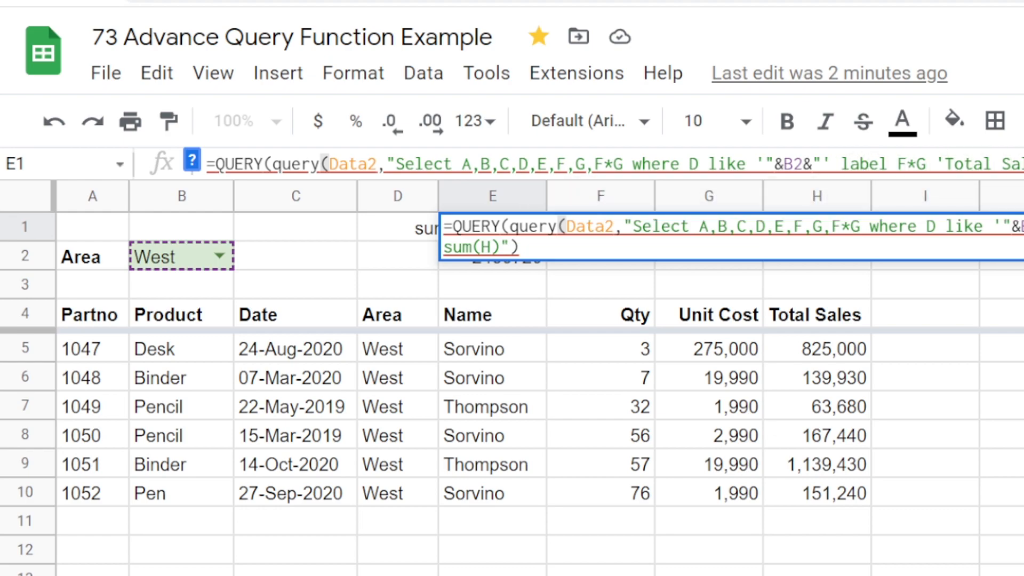
key("Return")
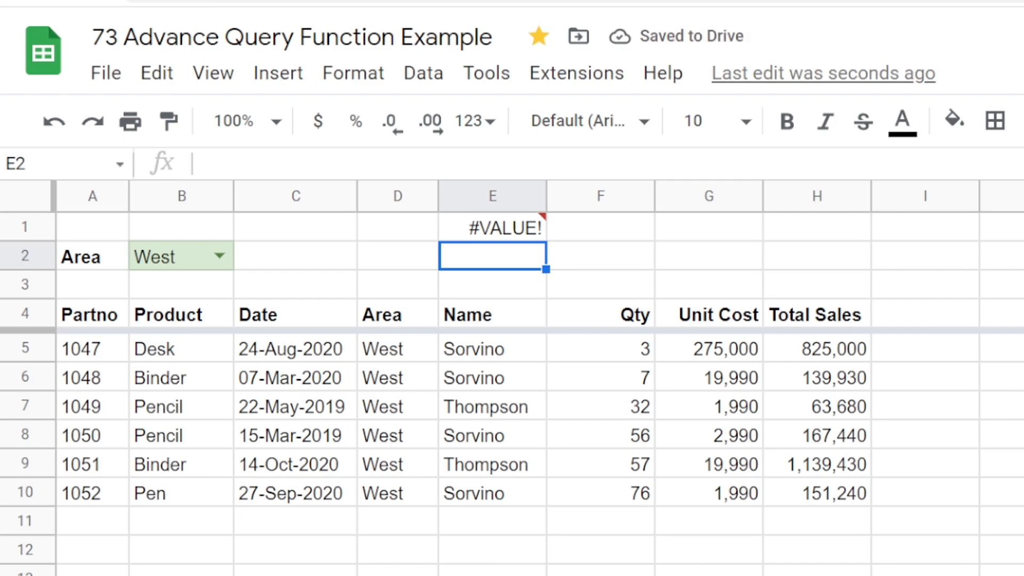
Step: In the E1 formula, put the outer query string on its own line and change sum(H) to sum(Col8)
left_click(466, 226)
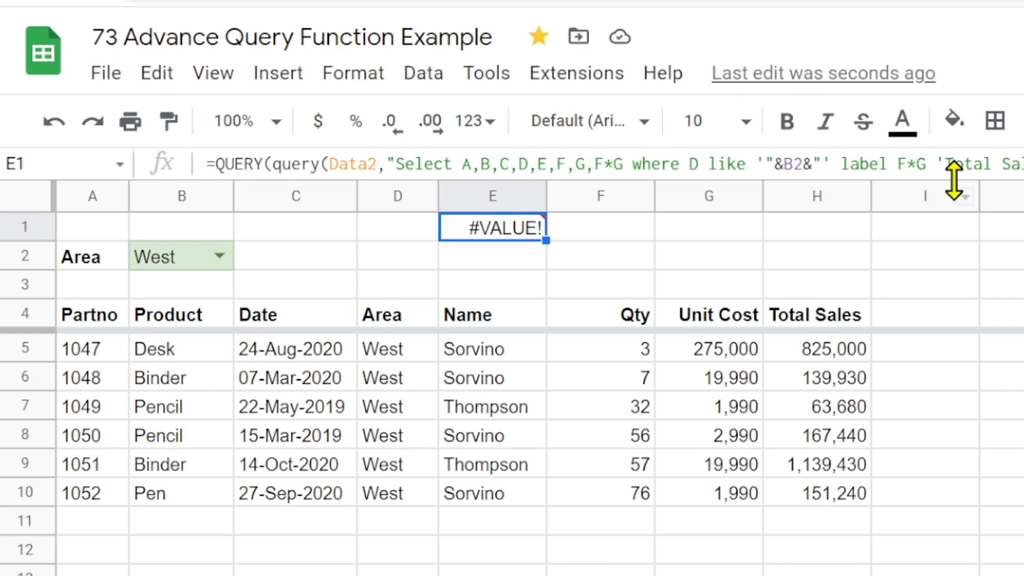
left_click_drag(953, 181, 960, 228)
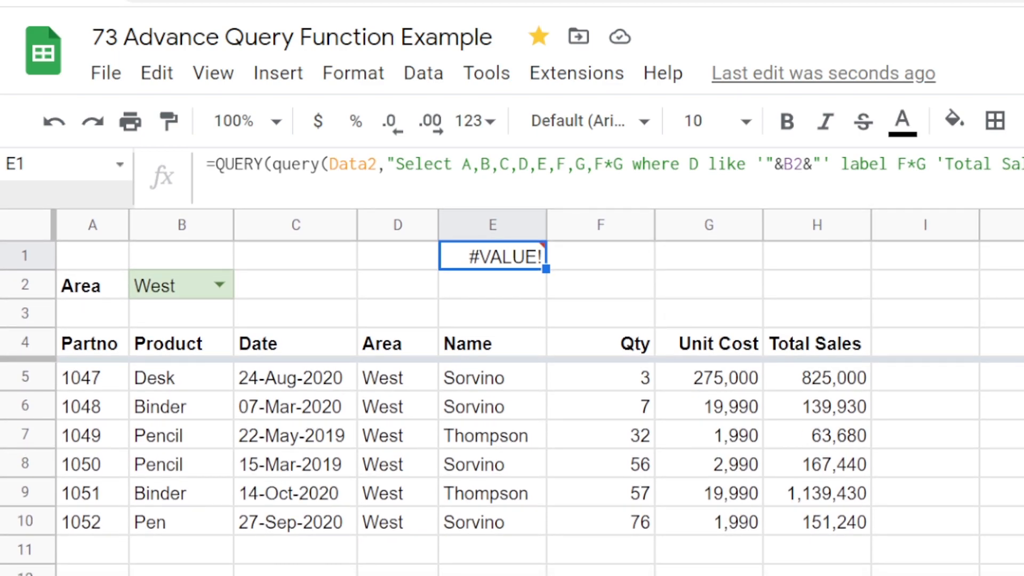
left_click(1003, 167)
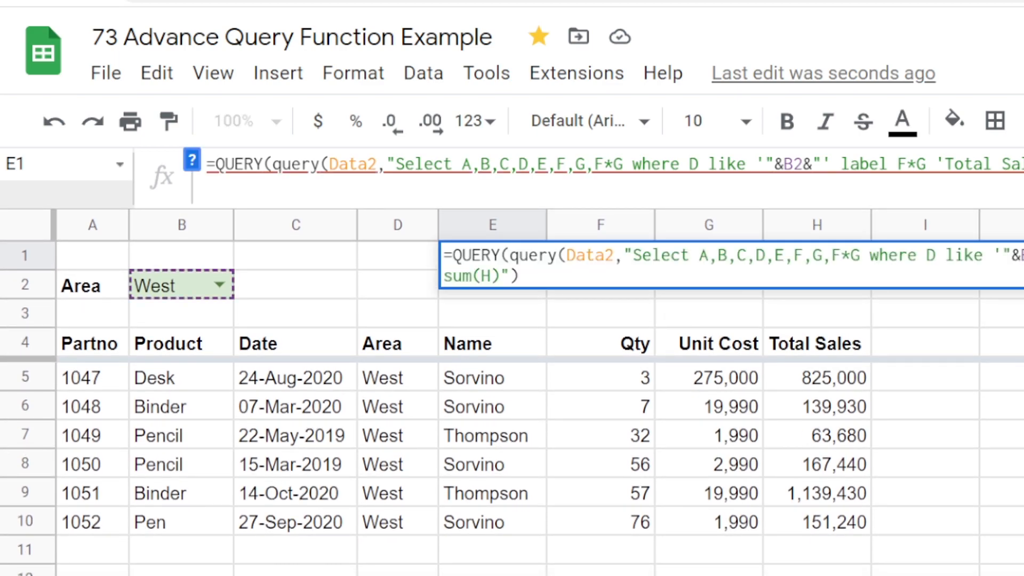
type("\"select")
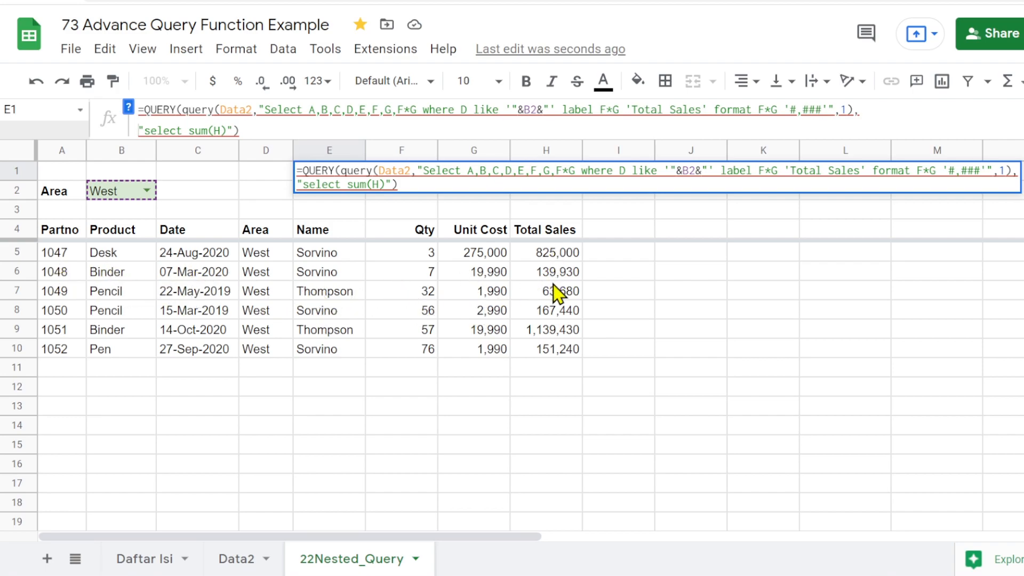
double_click(220, 131)
type("Col8")
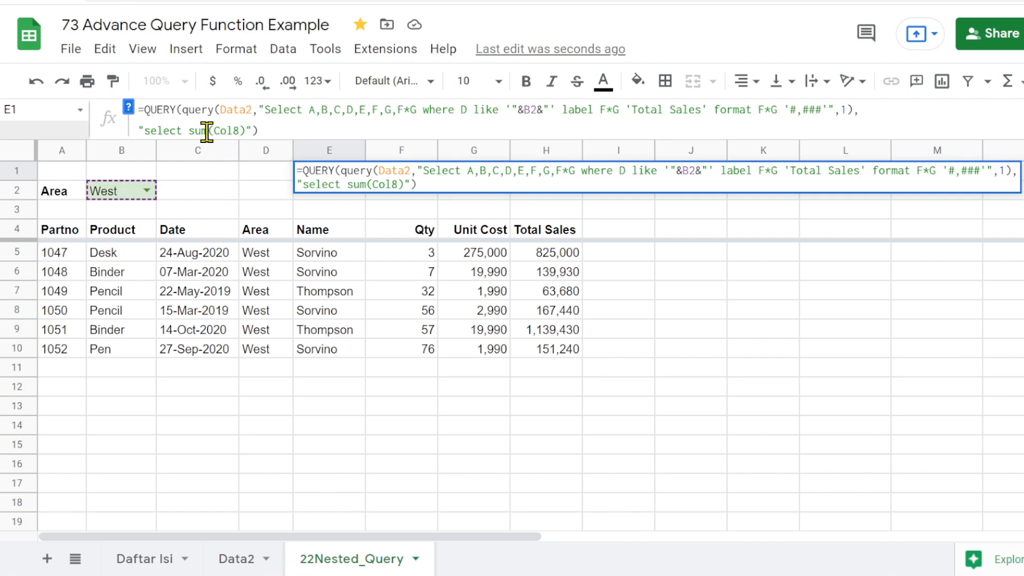
key("Return")
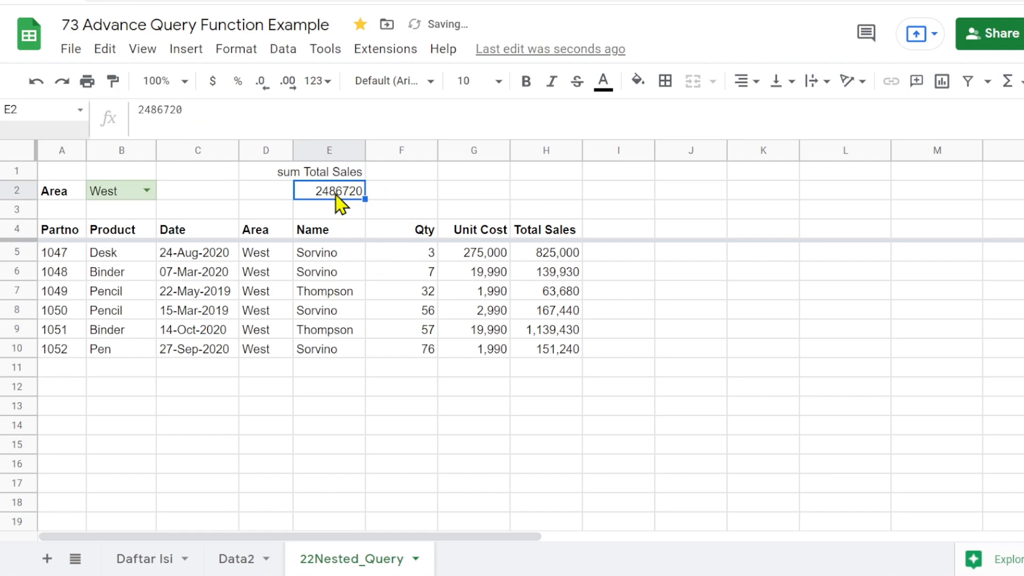
Step: Check the sum against the Total Sales in H5:H10 and test the Area filter with East, returning it to West
left_click_drag(560, 257, 558, 353)
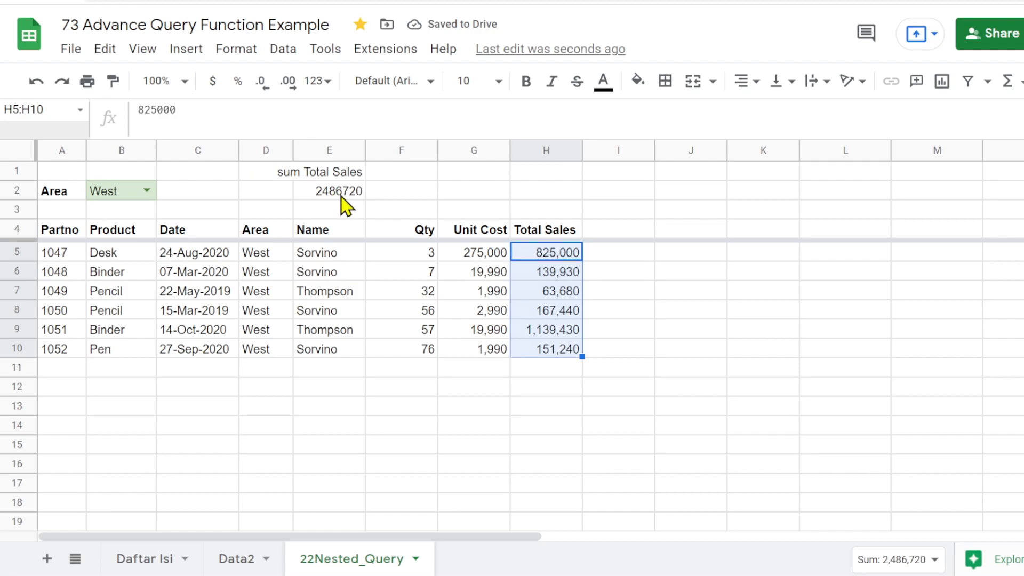
left_click(147, 192)
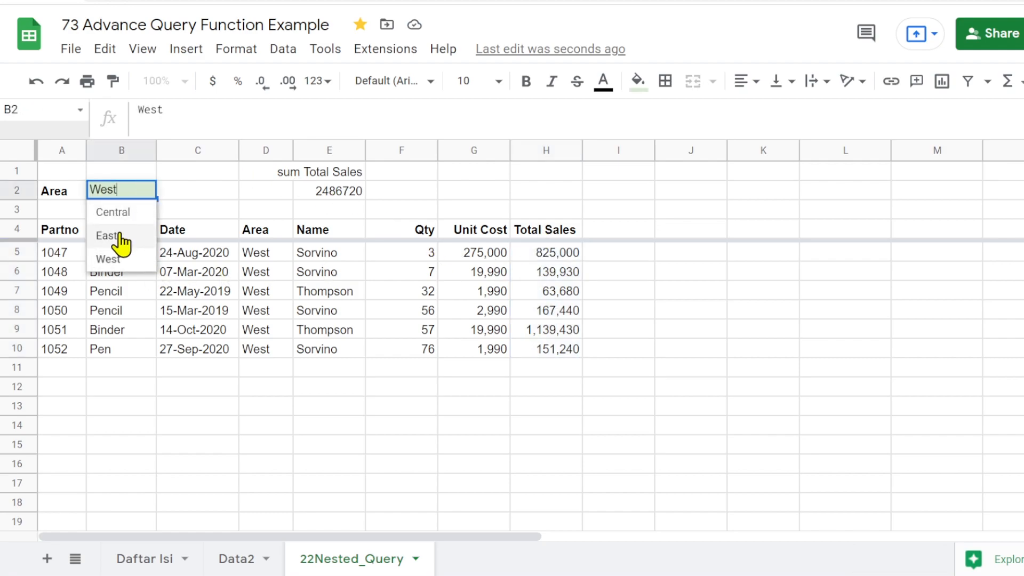
left_click(122, 240)
left_click(145, 191)
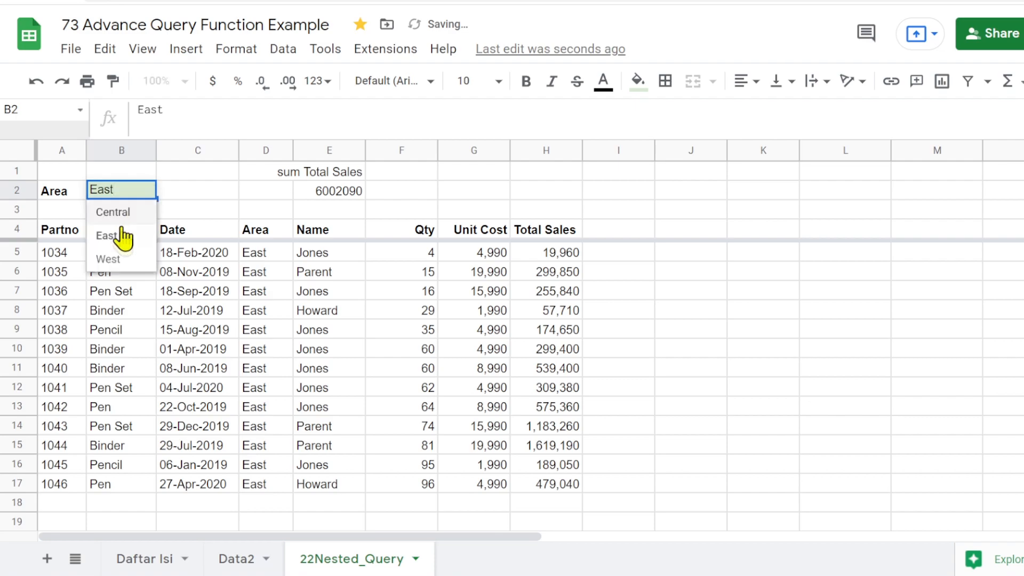
left_click(111, 257)
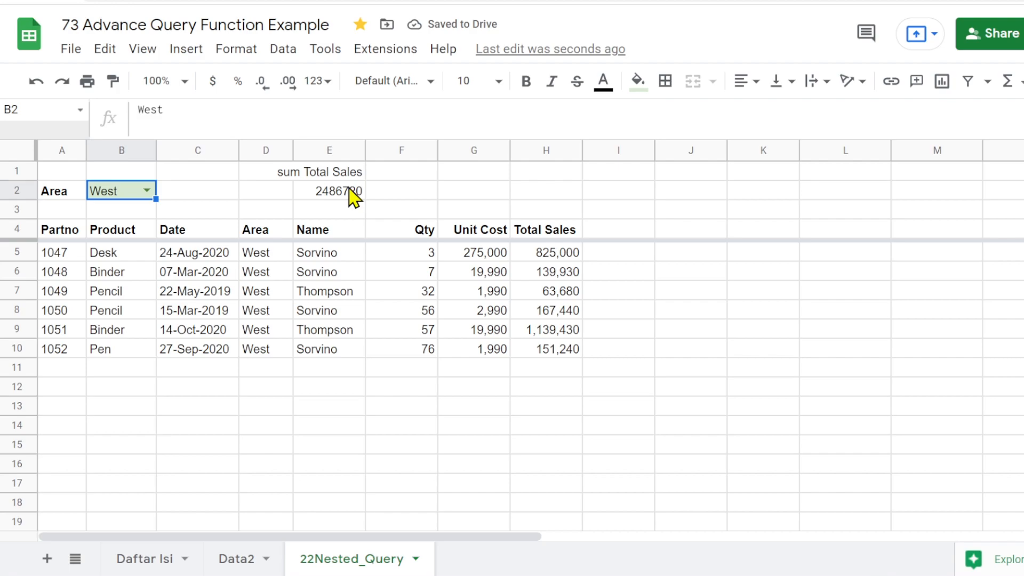
Step: Extend the outer query string in E1 to "select sum(Col8) pivot Col5" to split the sum by name
left_click(336, 174)
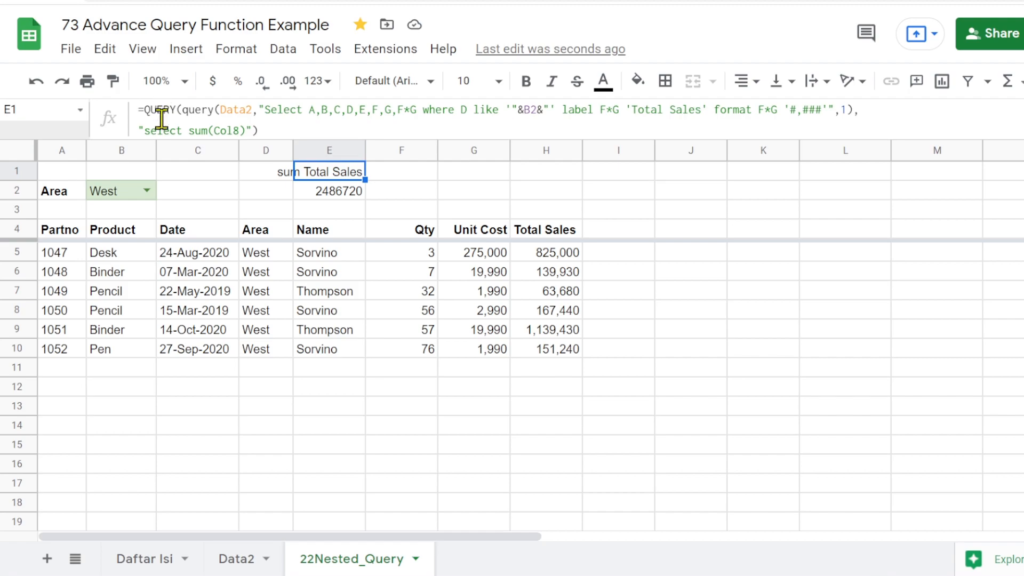
left_click(245, 131)
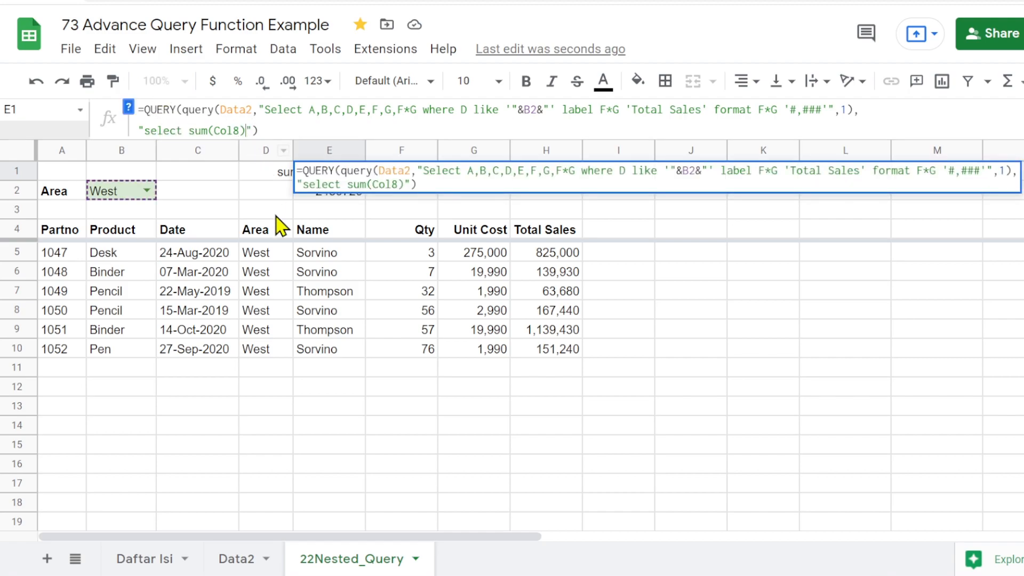
type("pivot")
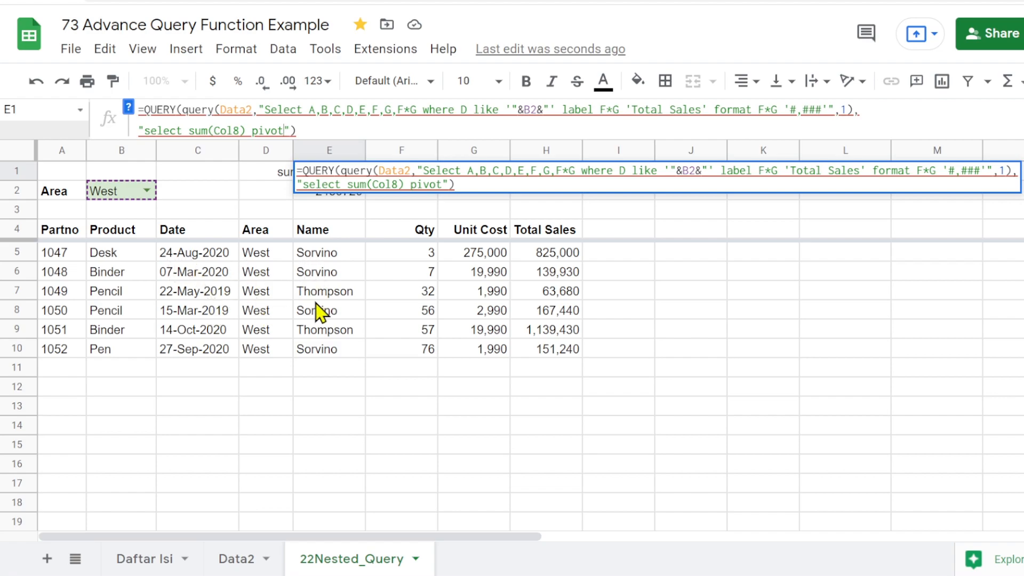
mouse_move(311, 112)
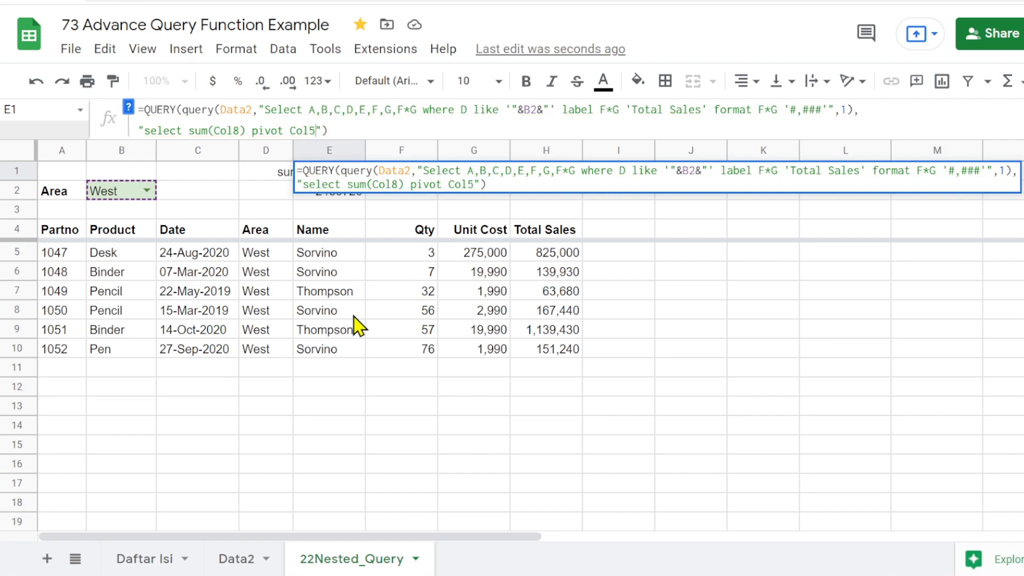
key("Return")
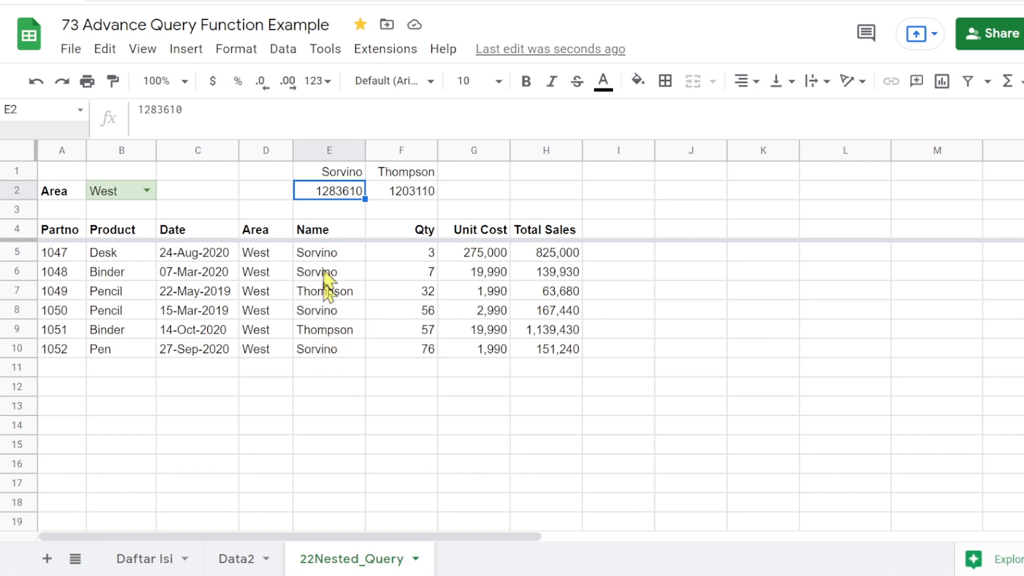
Step: Enter the label Sales in D1 and make it bold
left_click(270, 174)
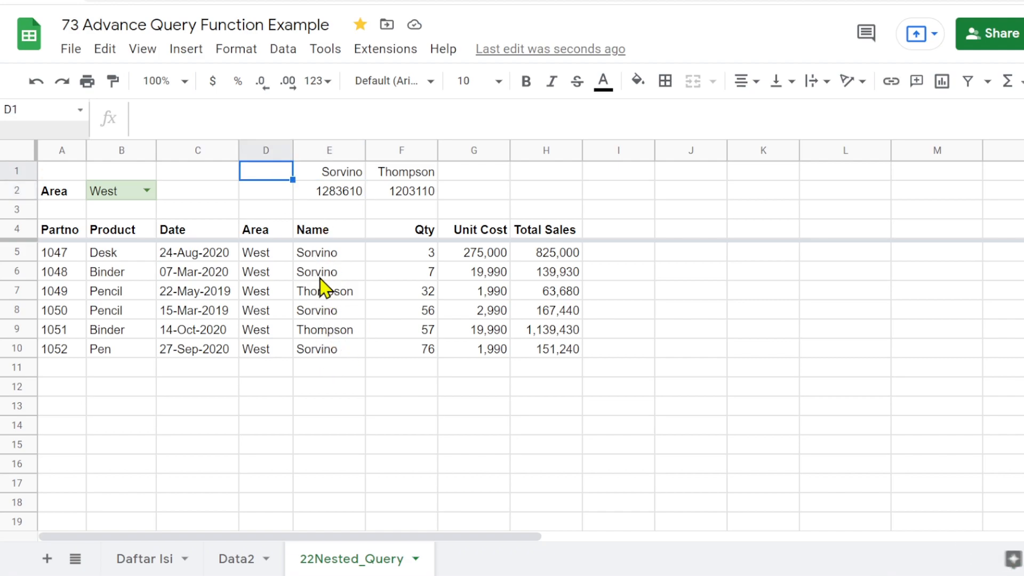
type("Sales")
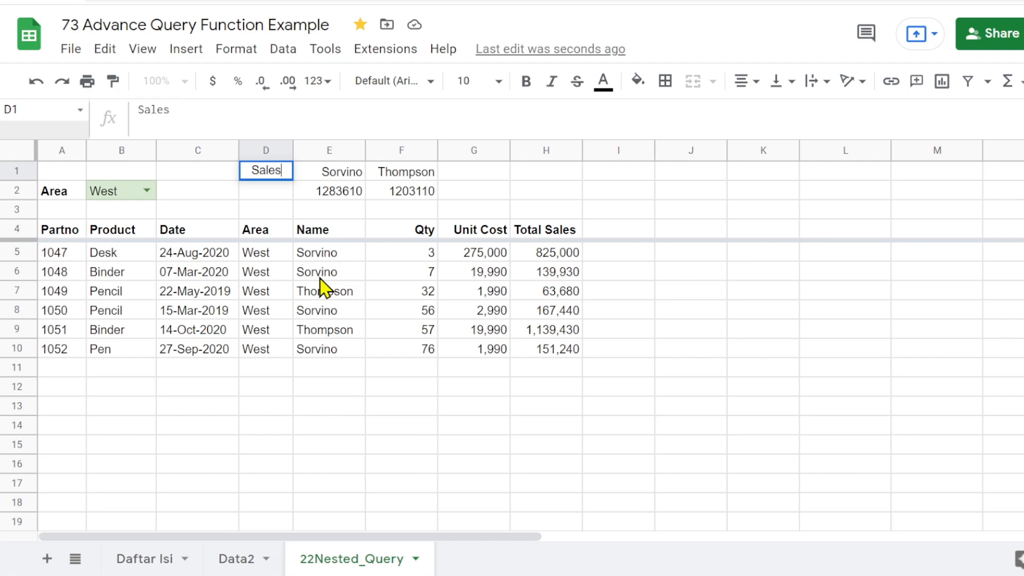
key("Return")
key("Up")
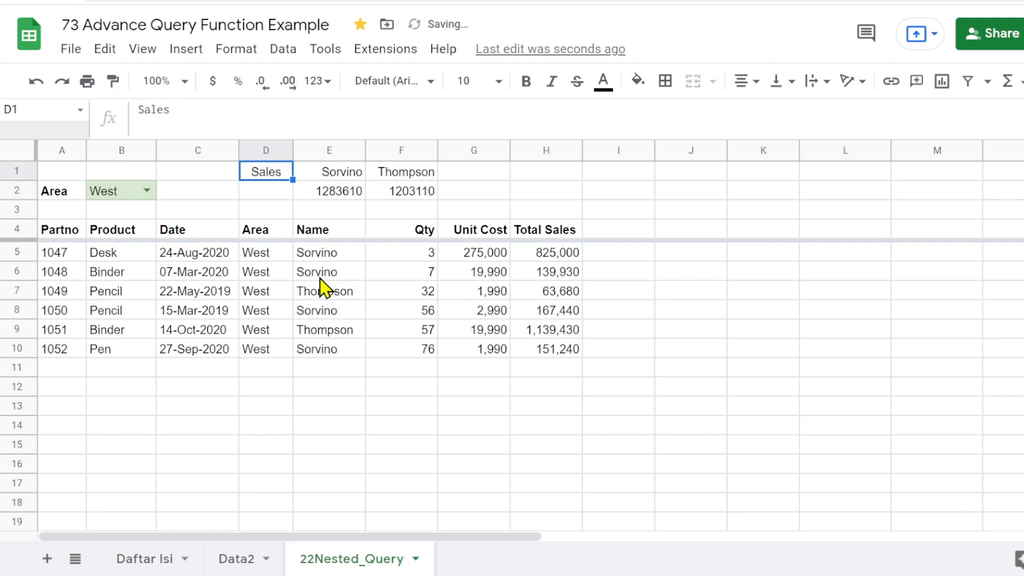
key("ctrl+b")
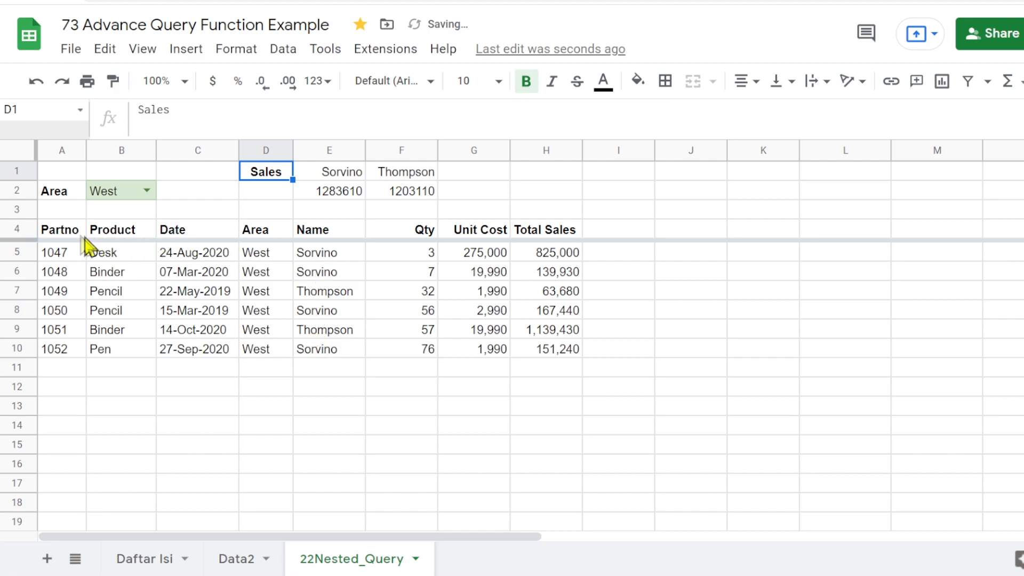
Step: Sort the detail query in A4 by name by inserting "order by E" before the label clause
left_click(60, 235)
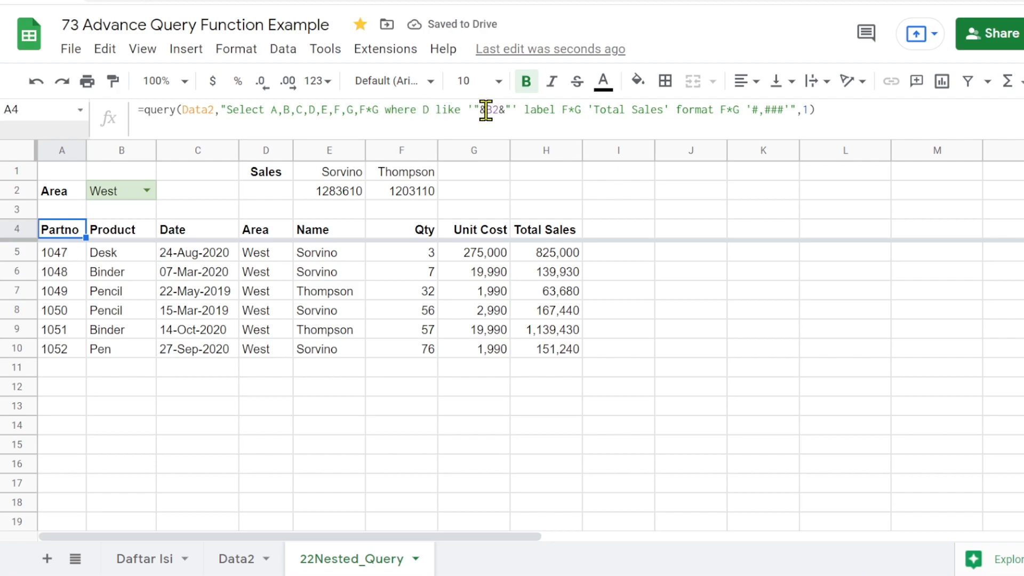
left_click(522, 111)
type("order")
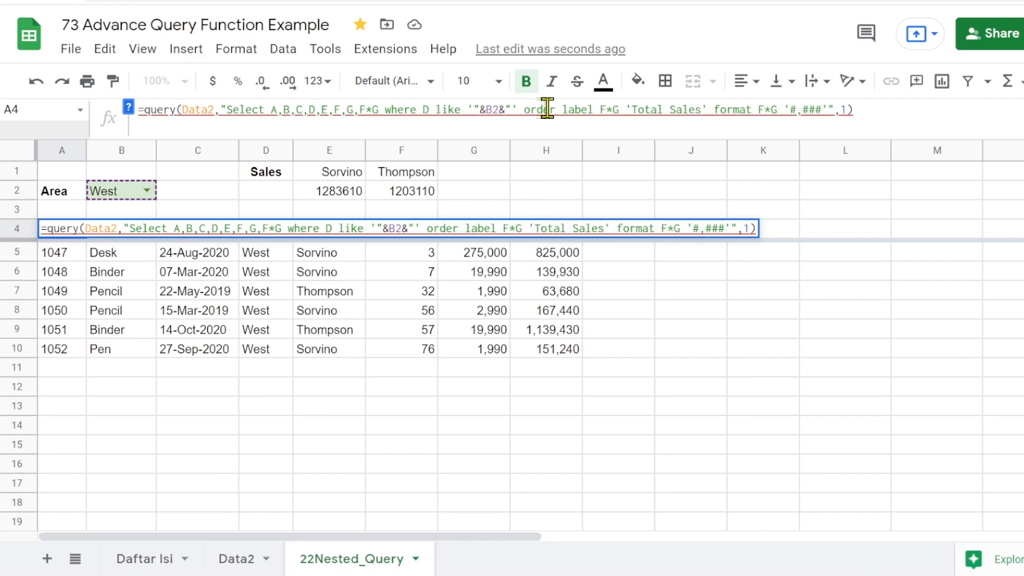
mouse_move(537, 113)
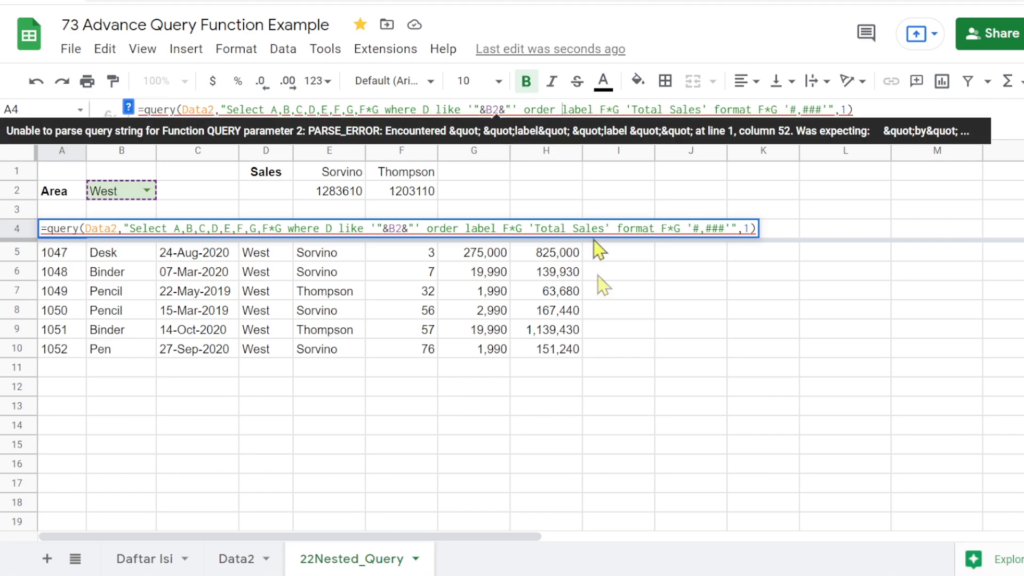
type("by")
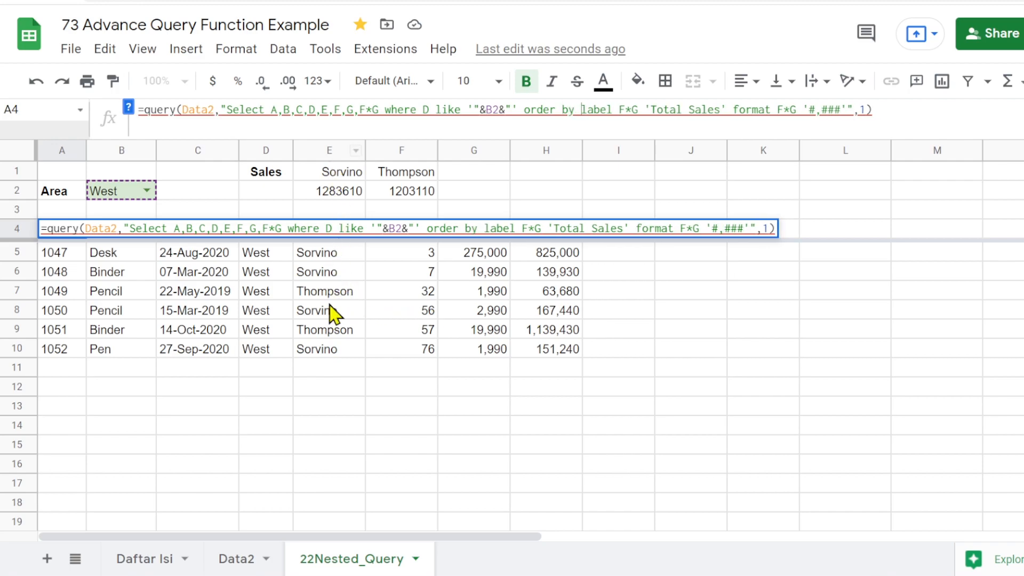
type("E")
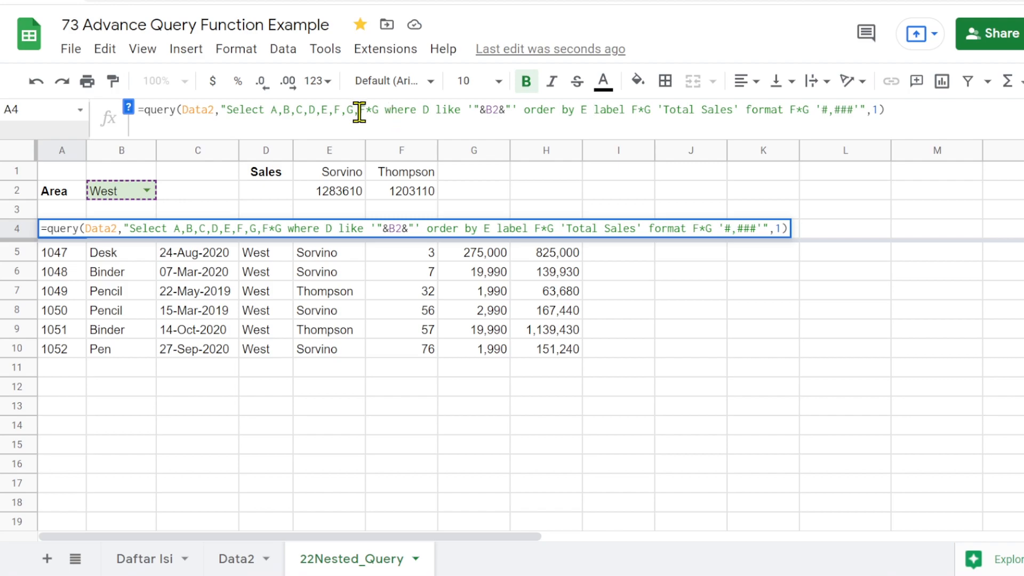
key("Return")
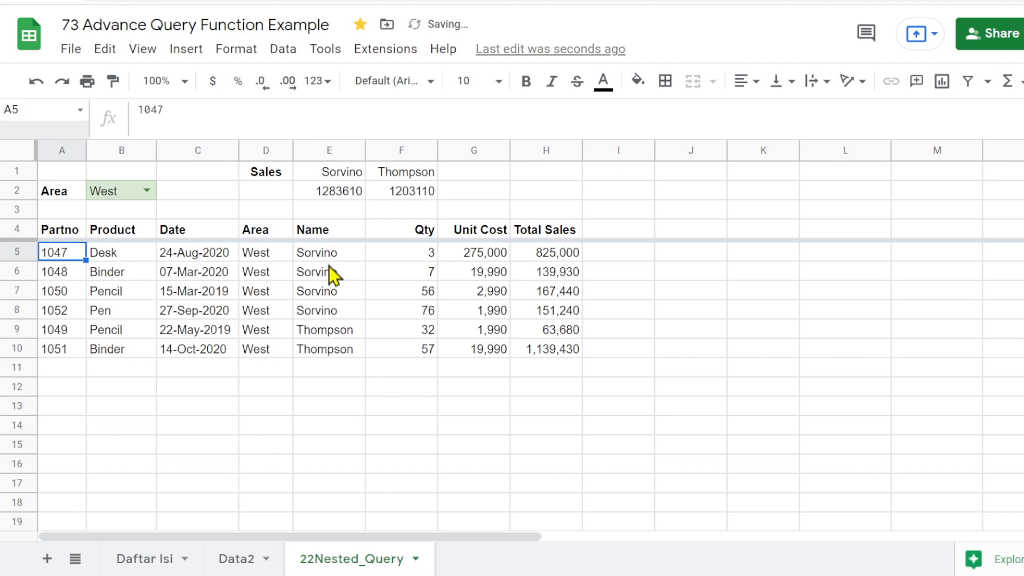
Step: Check each salesperson's pivoted total by selecting their Total Sales in H5:H8 and H9:H10
left_click_drag(548, 251, 548, 315)
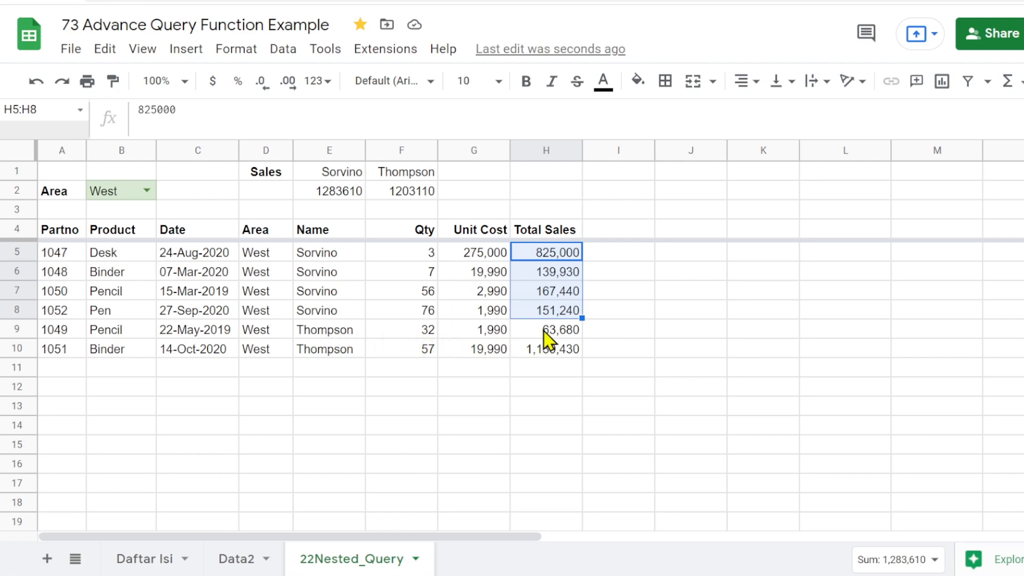
left_click_drag(548, 336, 548, 353)
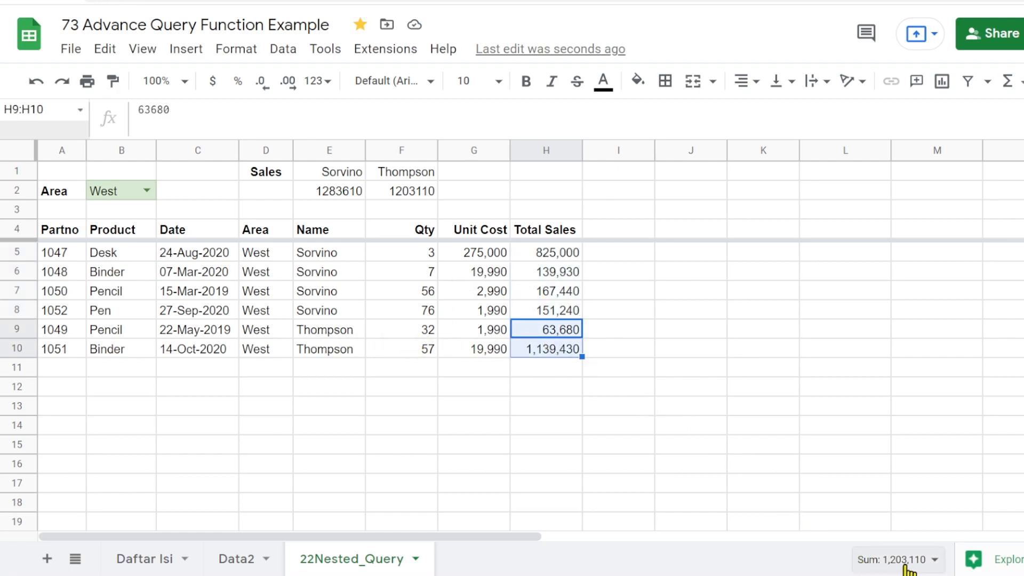
Step: Append "format sum(Col8) '#,###'" to the outer query string in E1 so the pivoted sales use thousands separators
left_click(333, 193)
left_click(333, 177)
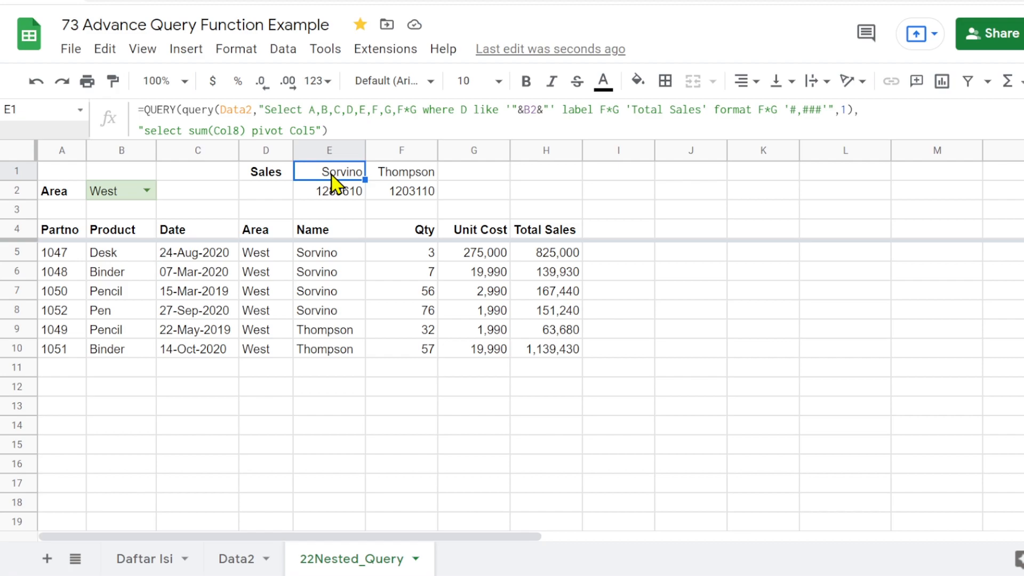
double_click(334, 176)
type("format")
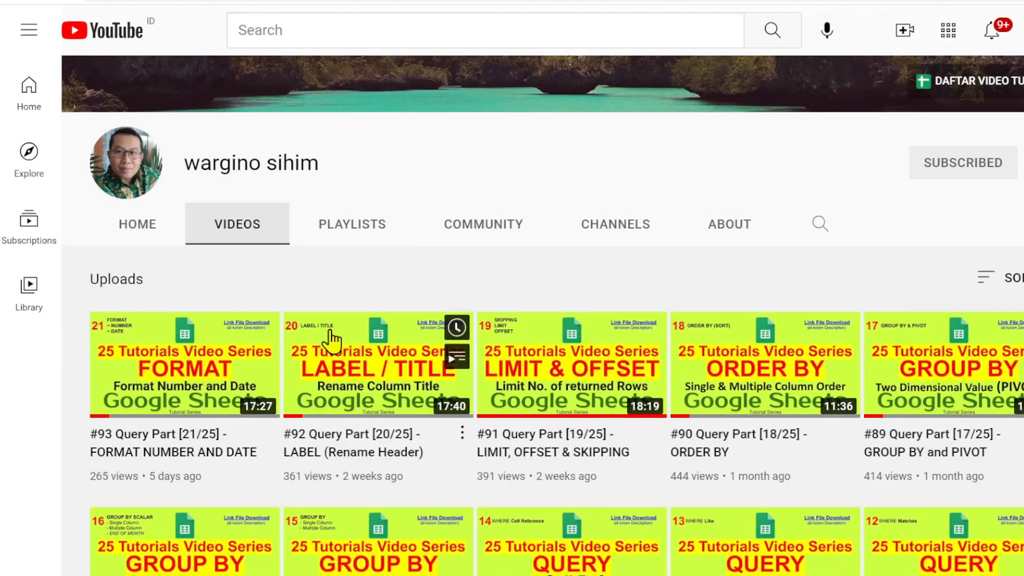
scroll(244, 334, "down", 1)
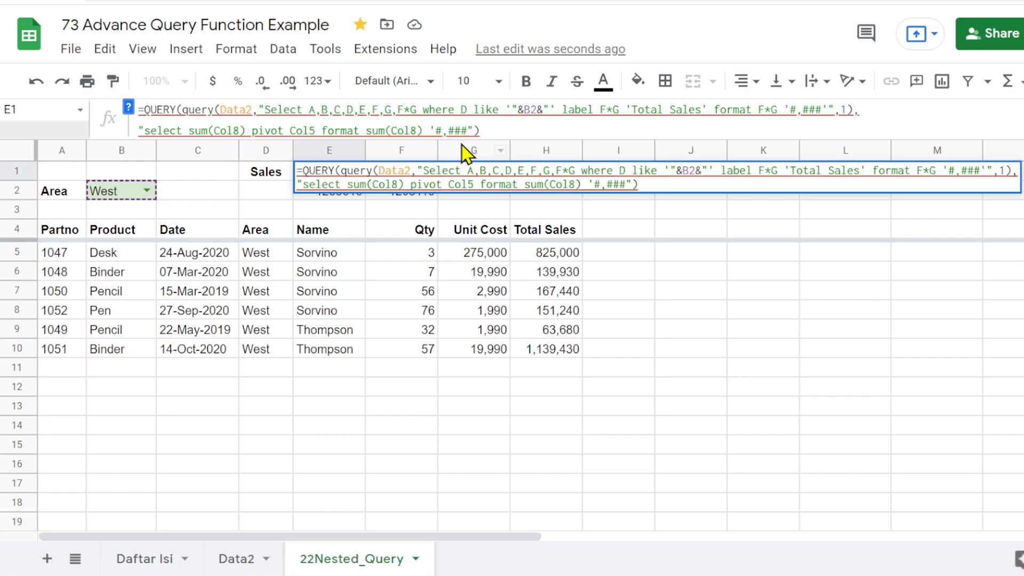
type("'")
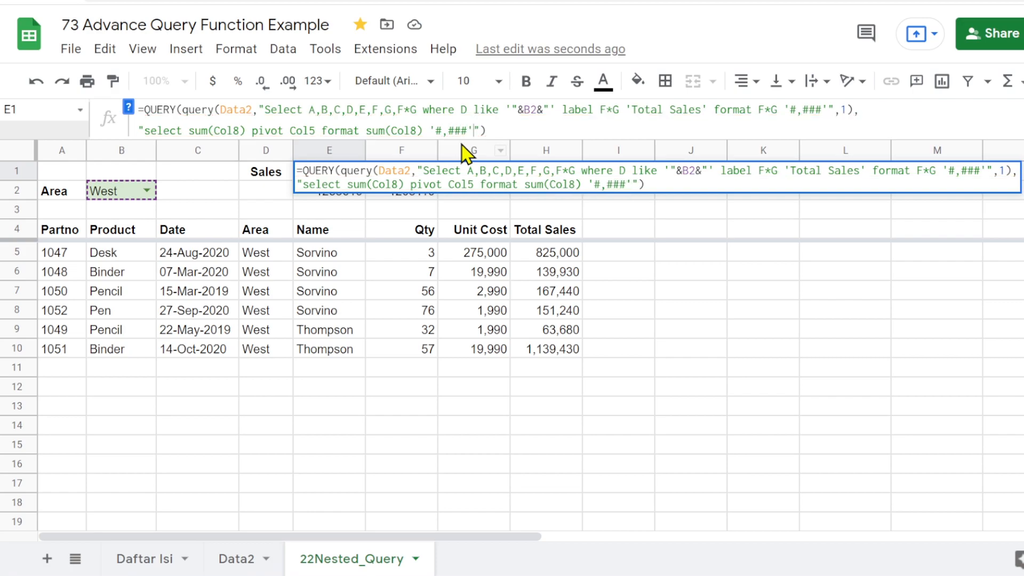
key("Return")
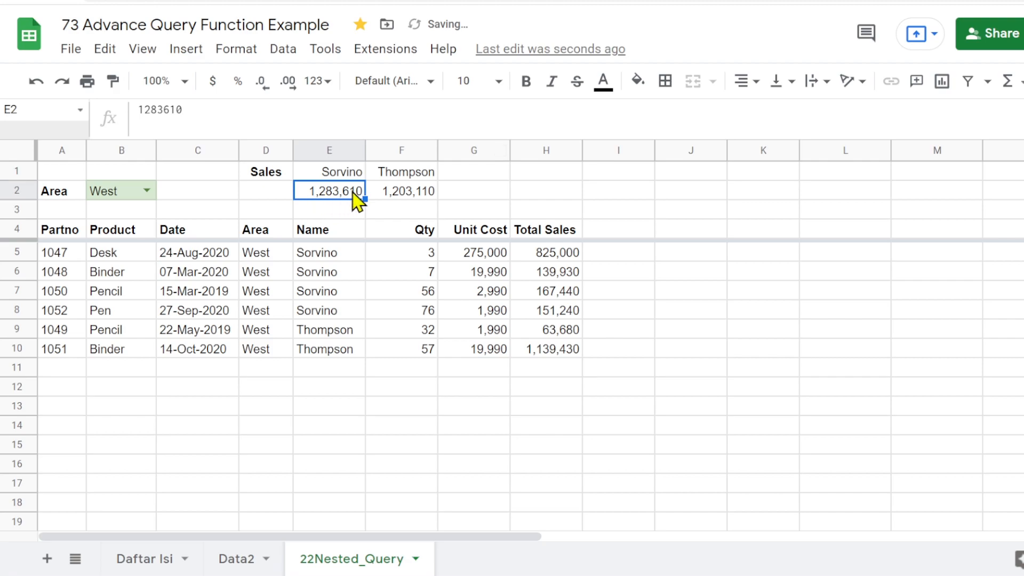
Step: Check the sum of H5:H8 against the pivoted total, and set the area in B2 to Central to review each name's sales
left_click_drag(568, 256, 569, 313)
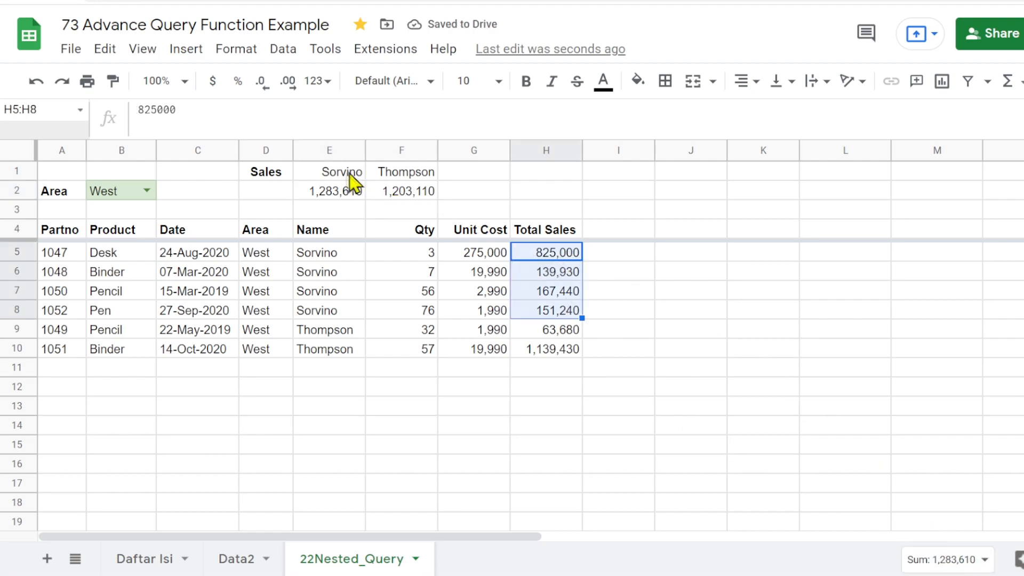
left_click(276, 176)
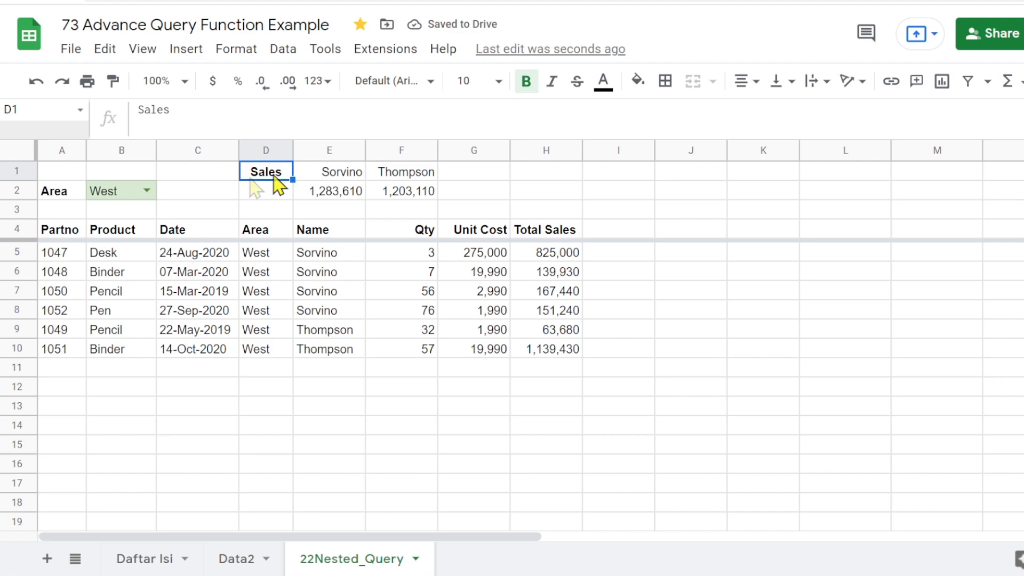
left_click(146, 191)
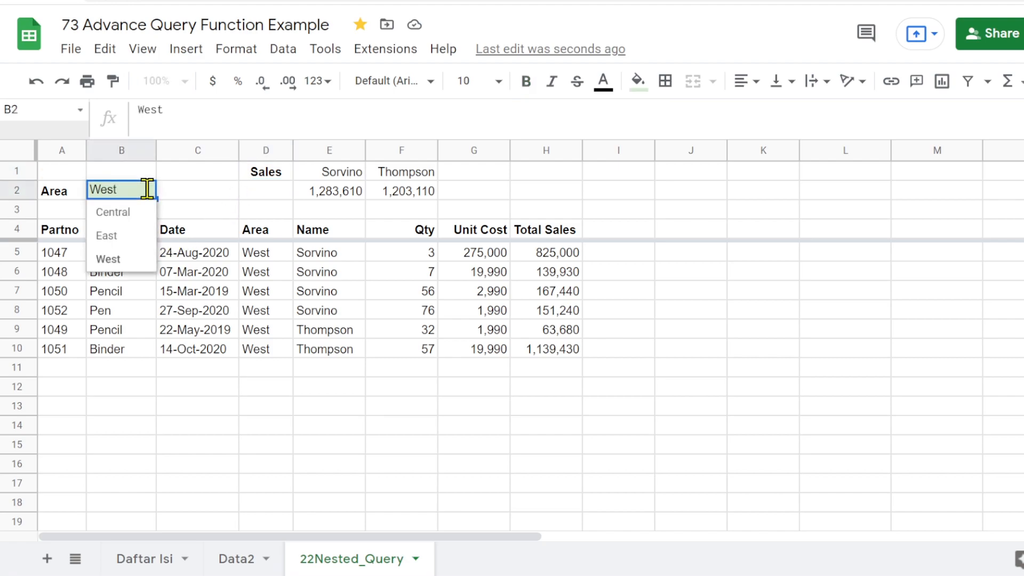
left_click(112, 212)
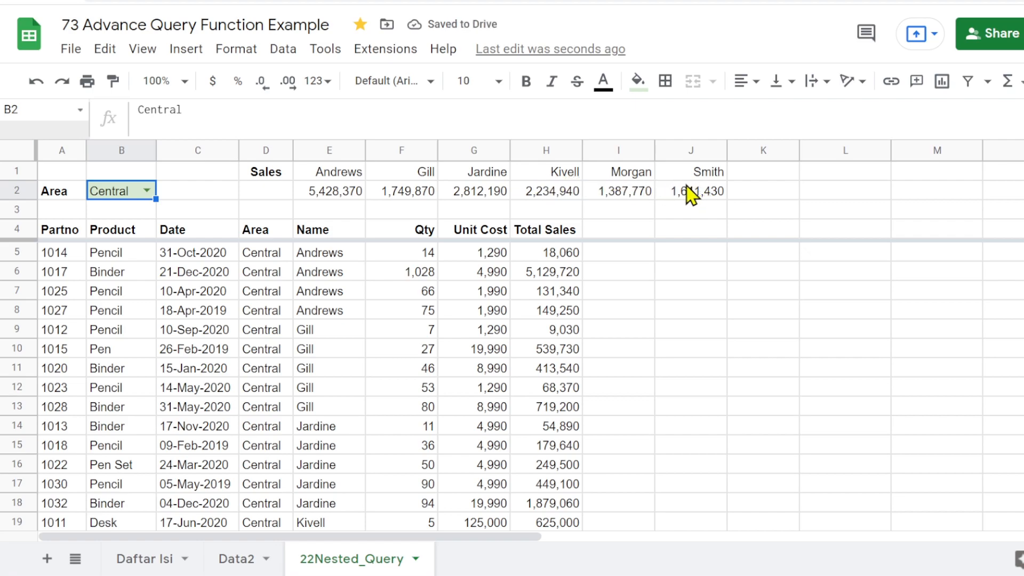
left_click(335, 197)
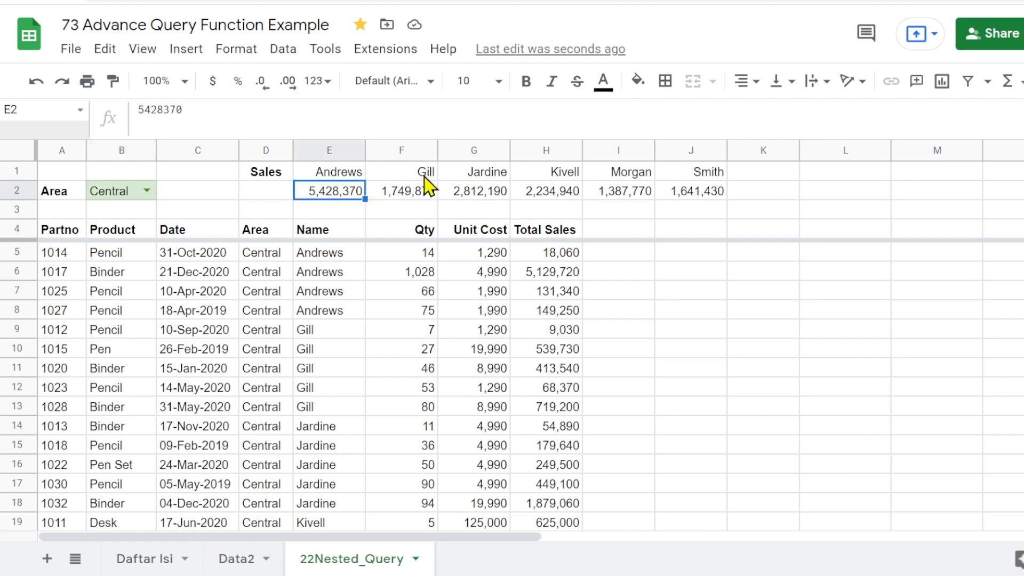
left_click(418, 197)
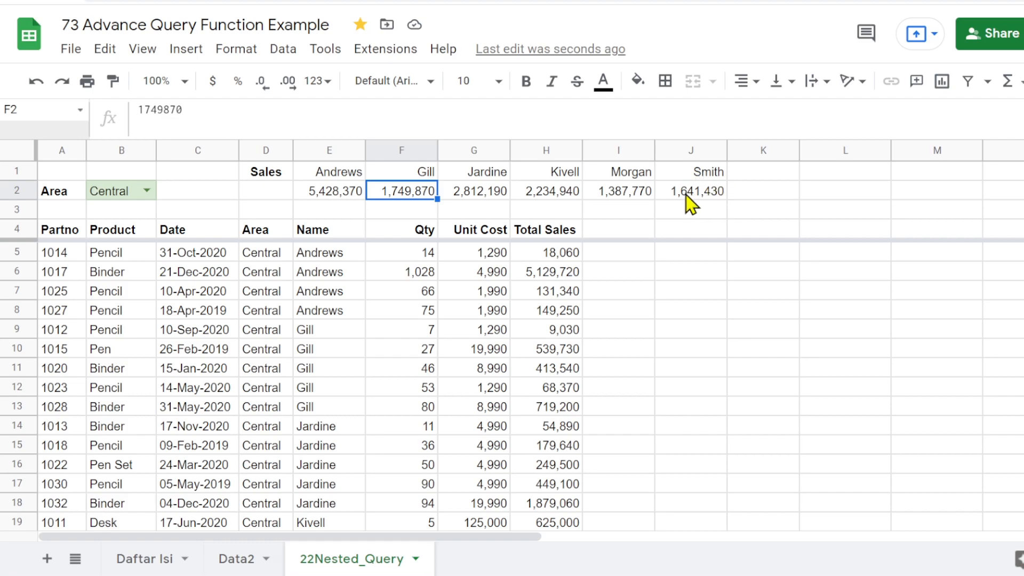
scroll(328, 258, "down", 5)
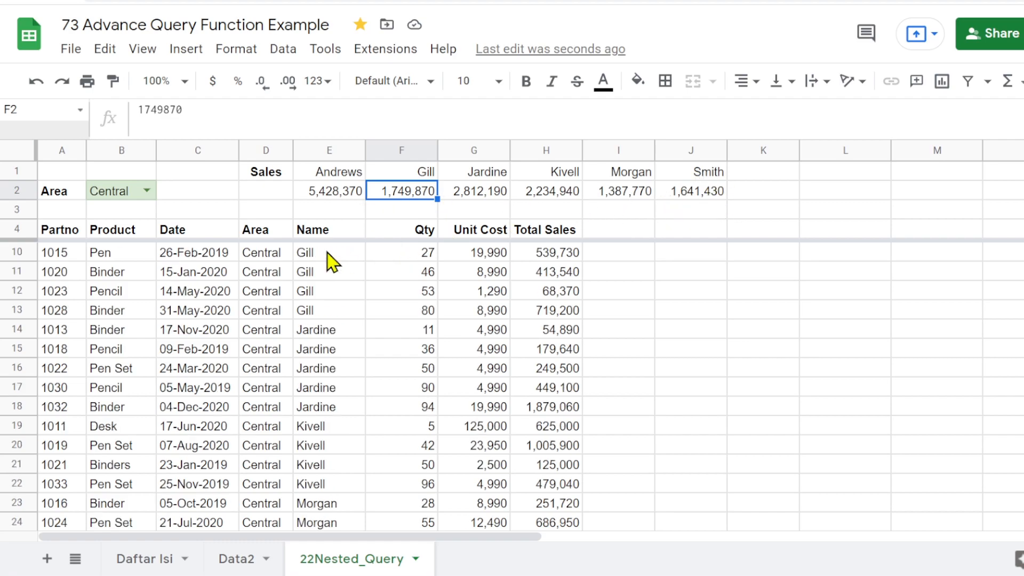
scroll(330, 262, "up", 5)
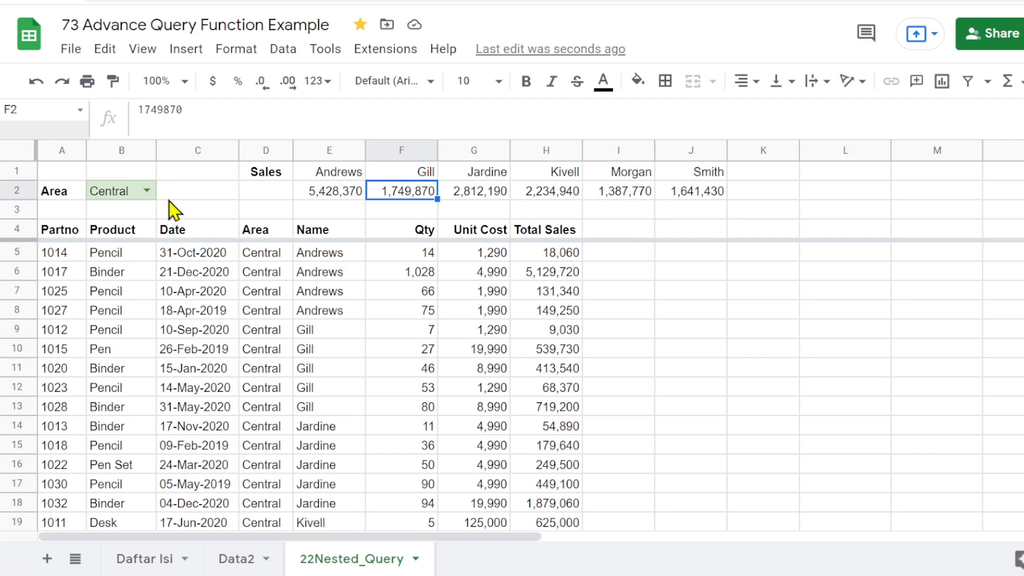
Step: Switch the area in B2 to West and back to Central to compare the pivoted names and totals
left_click(145, 193)
left_click(124, 259)
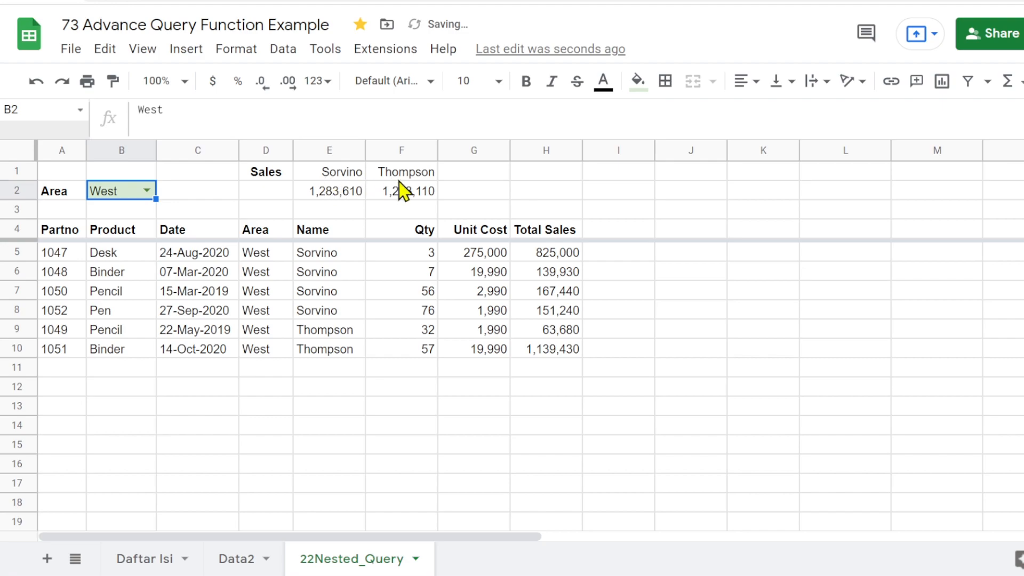
left_click(146, 191)
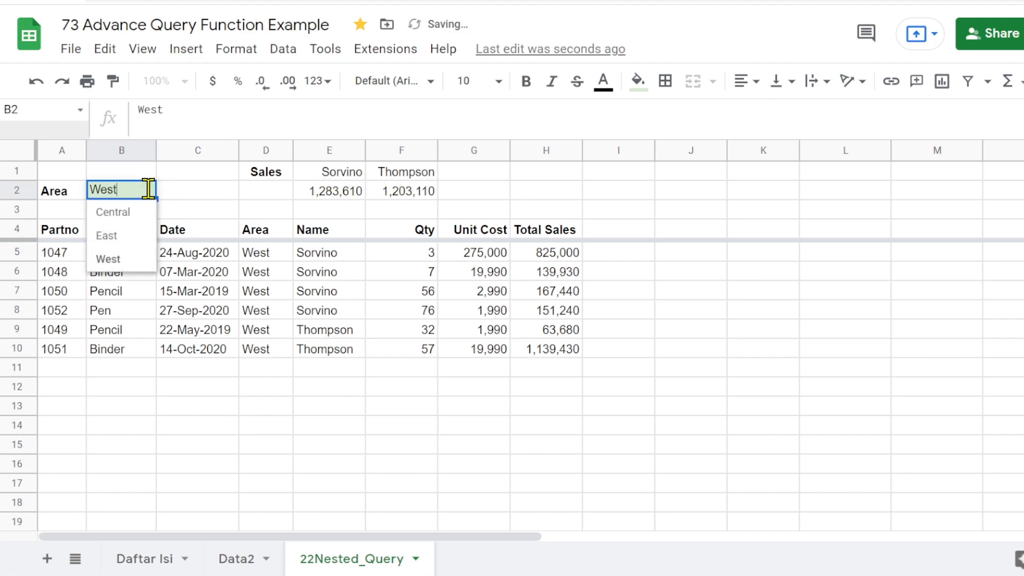
left_click(128, 218)
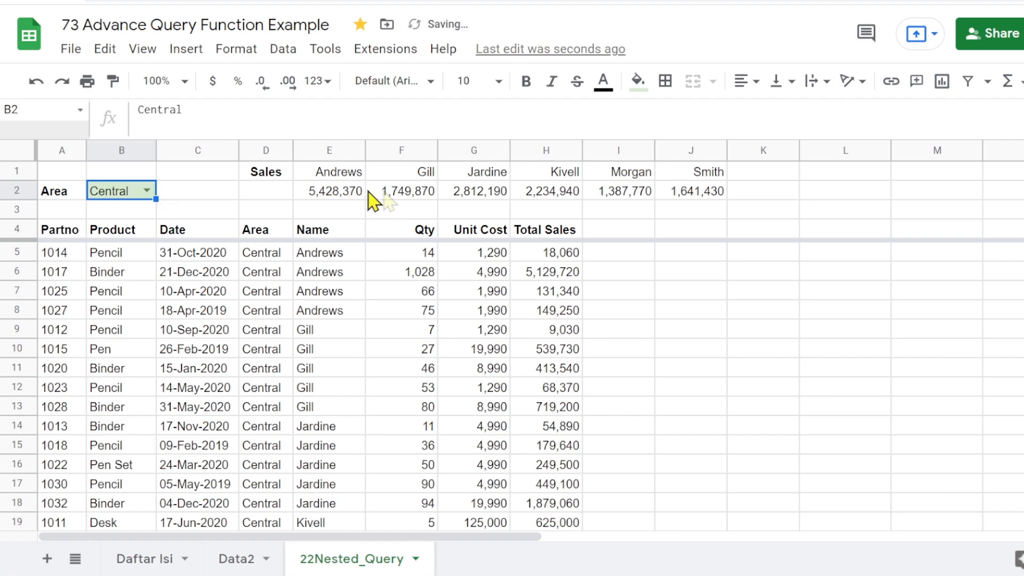
Step: Enter =sum(E2:2) in D2 to total all pivoted sales across the open-ended row
left_click(269, 193)
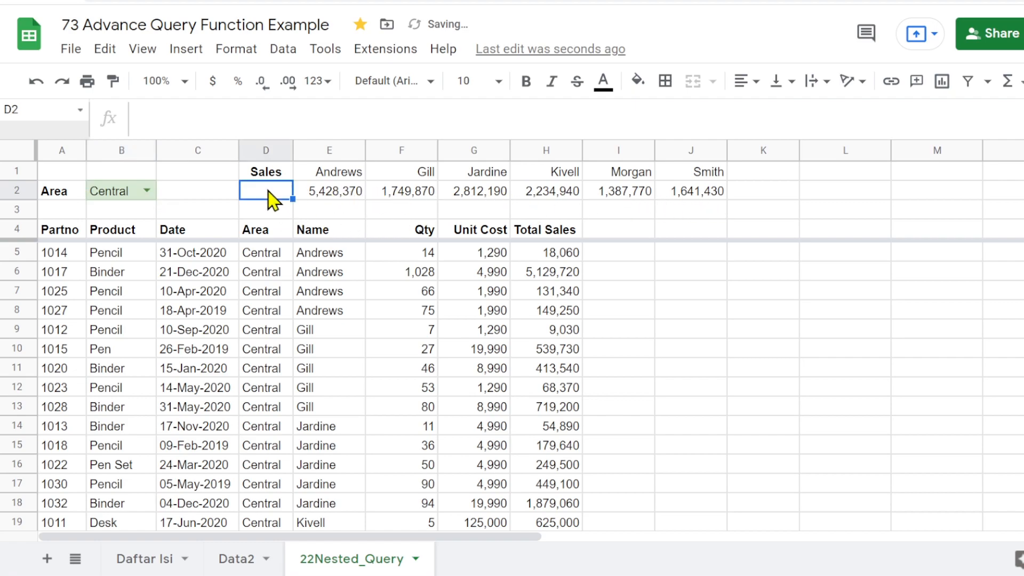
type("=sum")
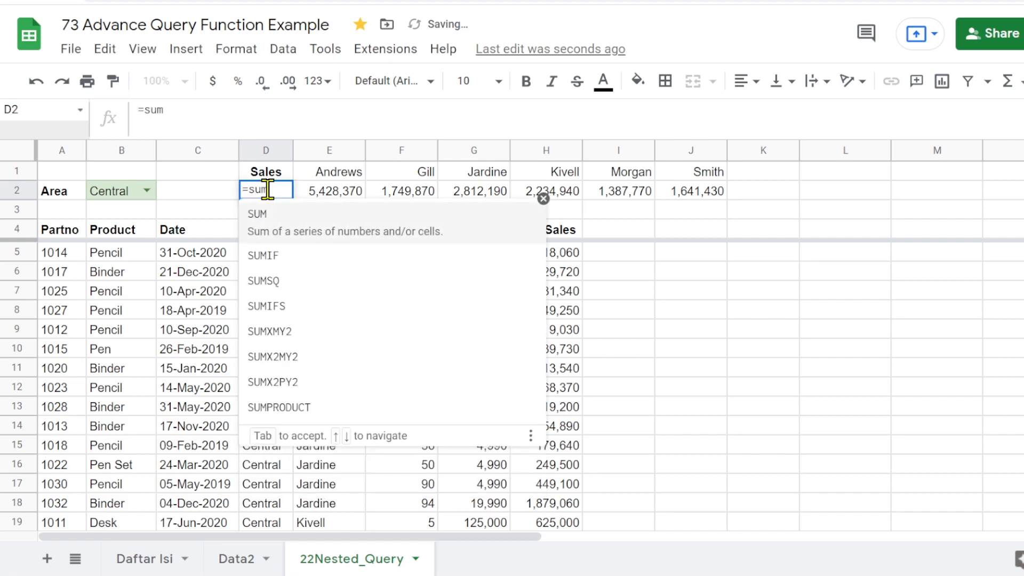
type("(")
left_click_drag(314, 197, 659, 200)
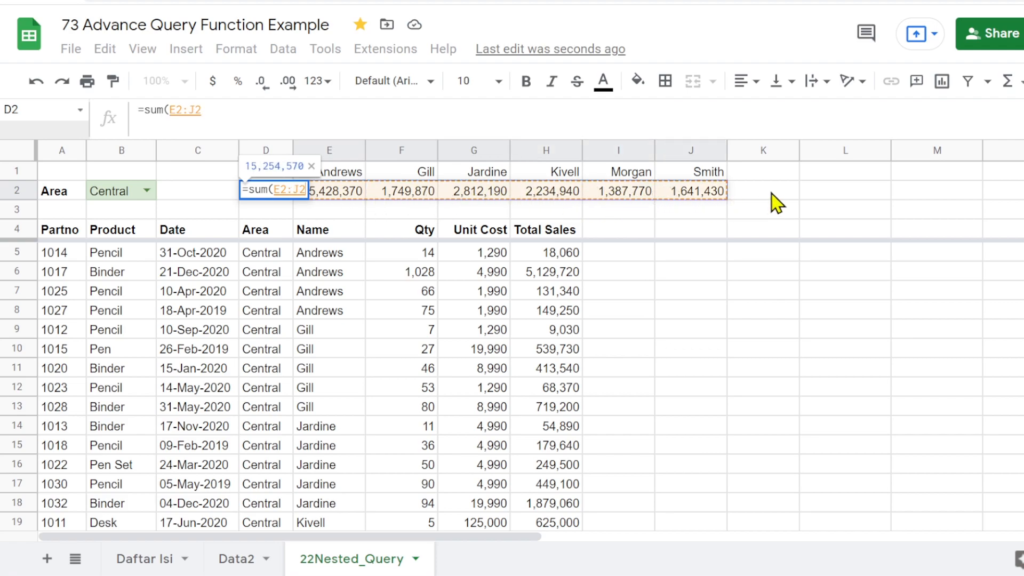
left_click(198, 110)
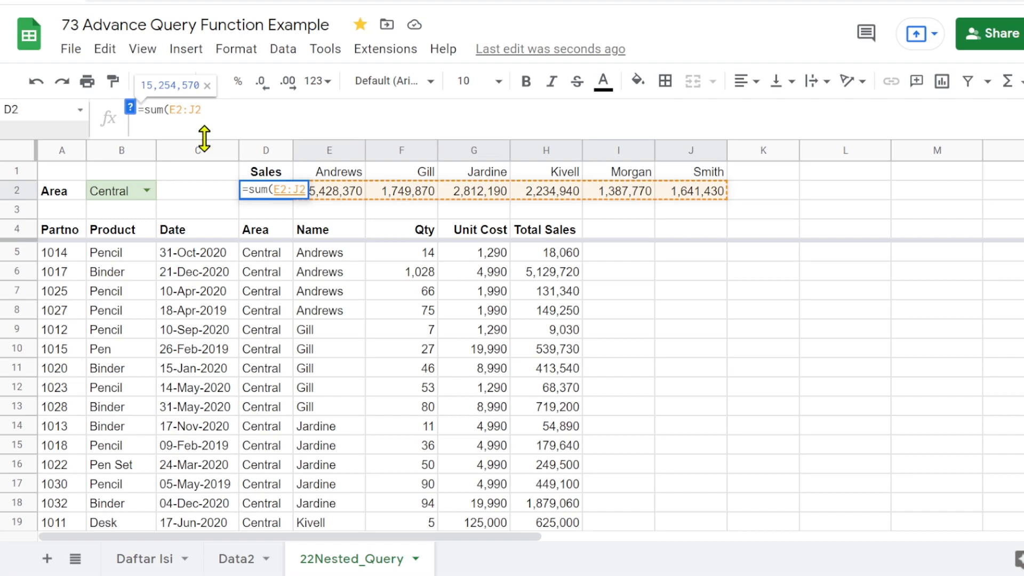
key("Left")
key("BackSpace")
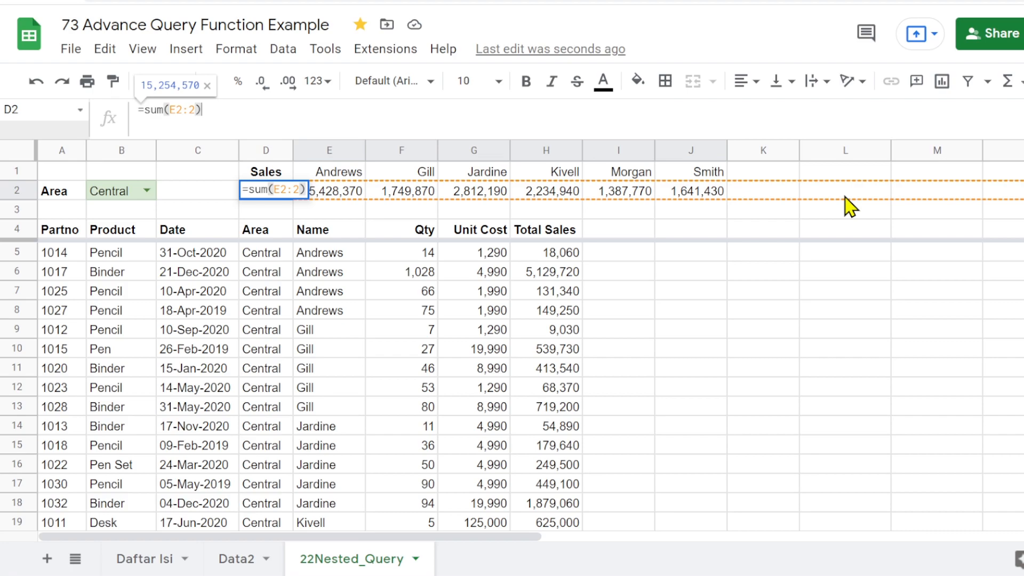
key("Return")
Step: Widen column D to fit the sales total and make D2 bold
left_click_drag(293, 151, 310, 151)
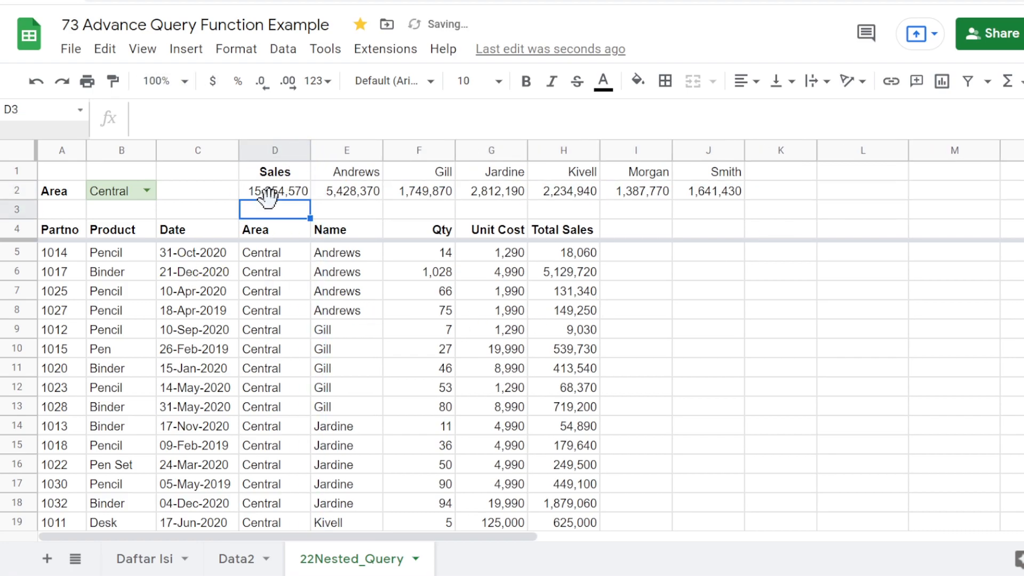
left_click(266, 194)
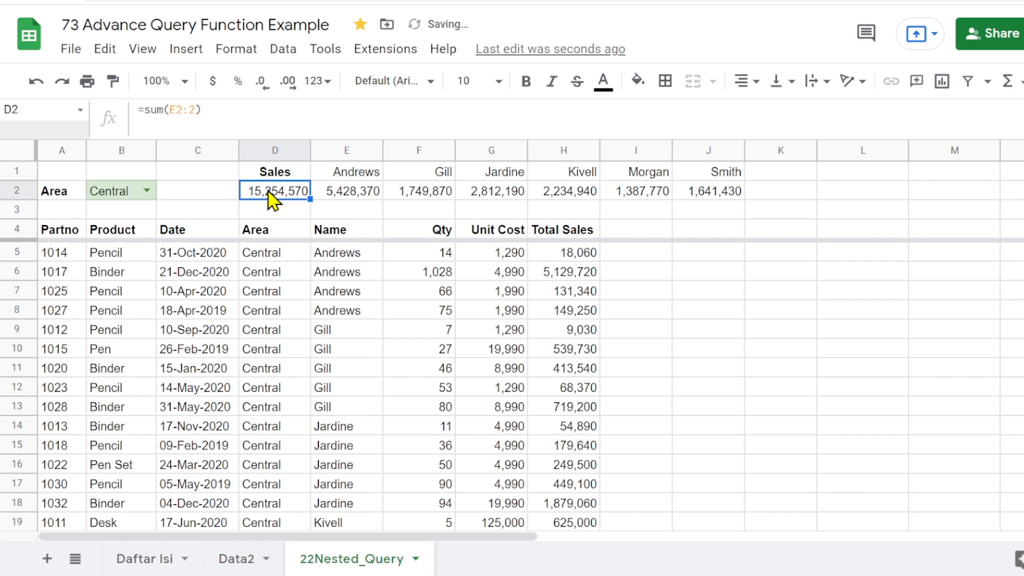
left_click(527, 92)
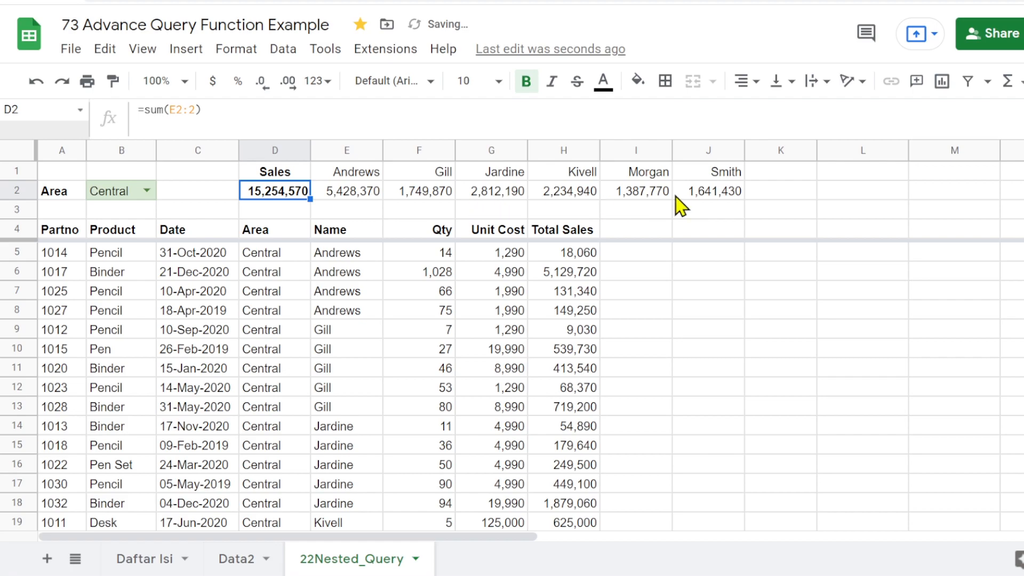
Step: Test the overall sales total by changing the area in B2 to East and finally to West
left_click(147, 191)
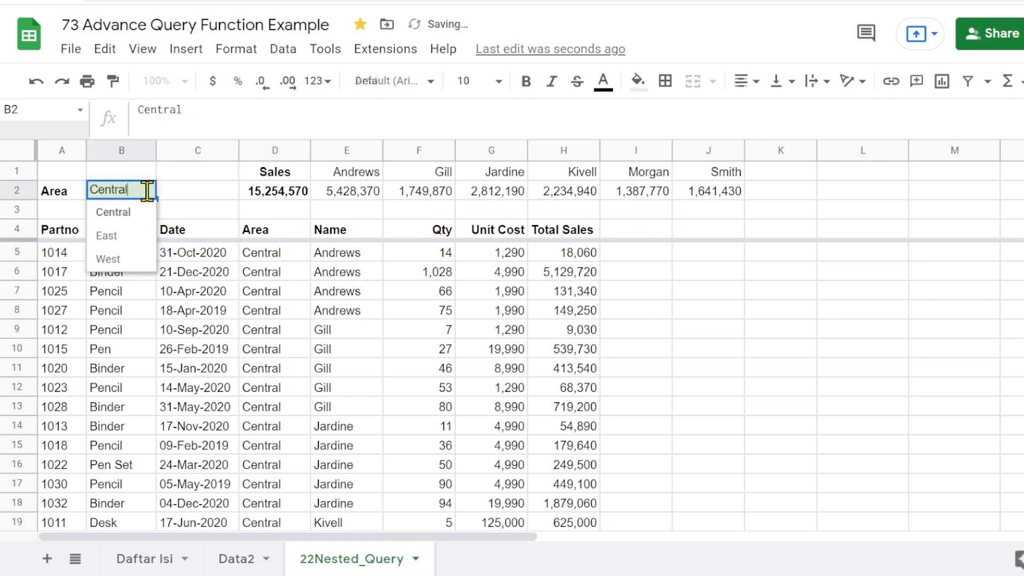
left_click(128, 234)
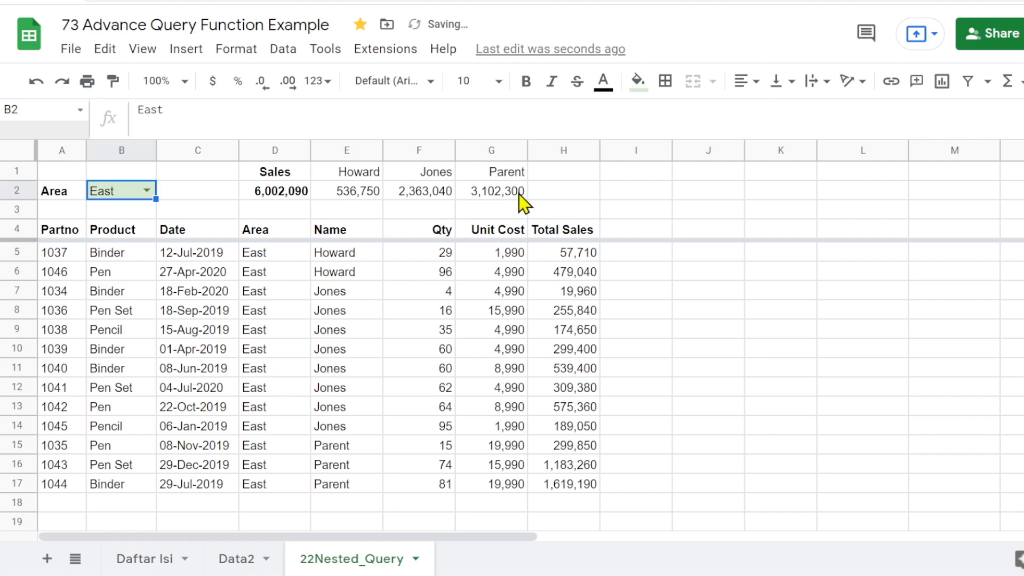
left_click(146, 191)
left_click(124, 260)
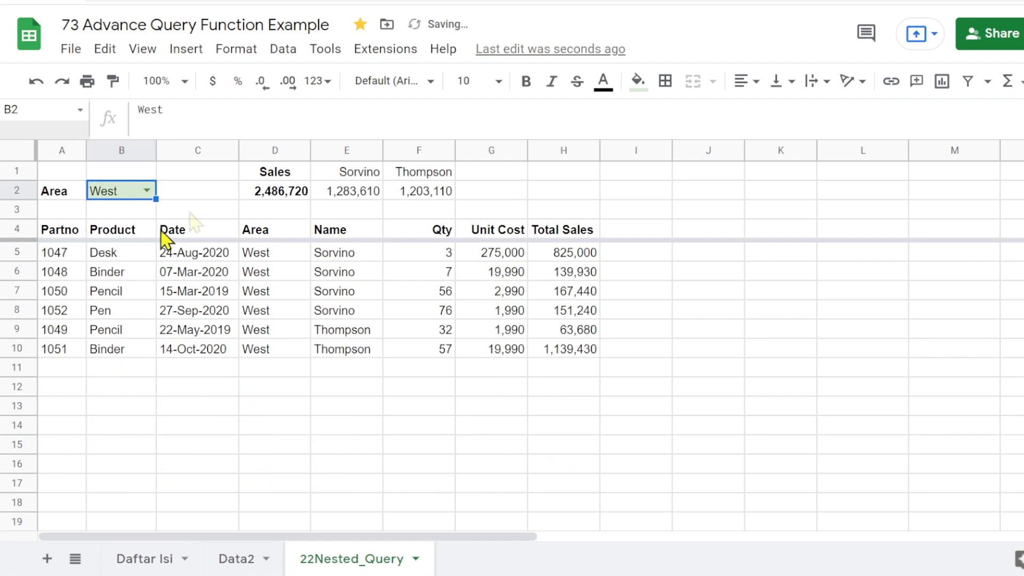
Step: Create a conditional format rule for E1:L2 that applies when a cell is not empty
left_click(354, 174)
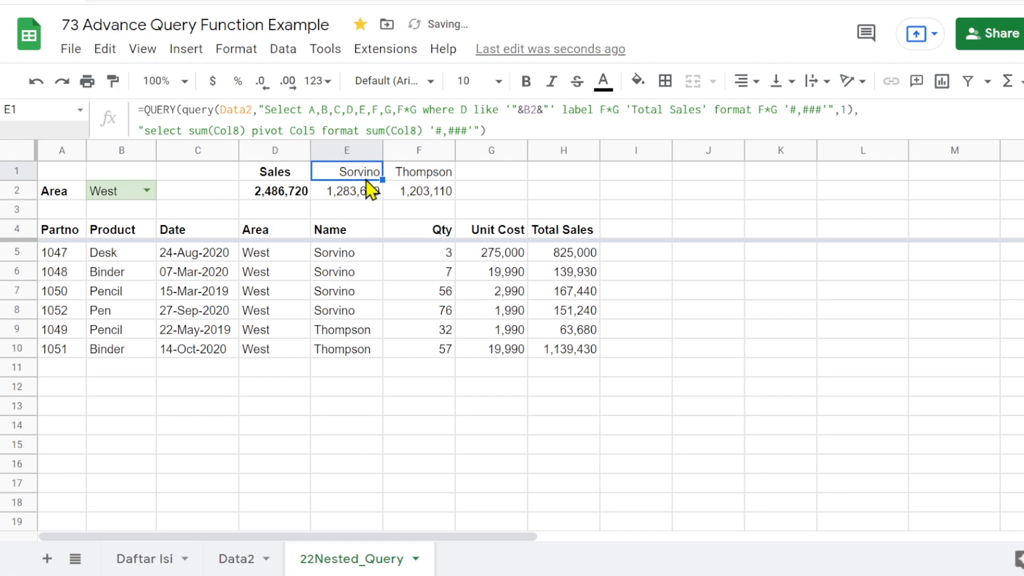
left_click(350, 193)
left_click(347, 176)
left_click_drag(347, 188, 825, 200)
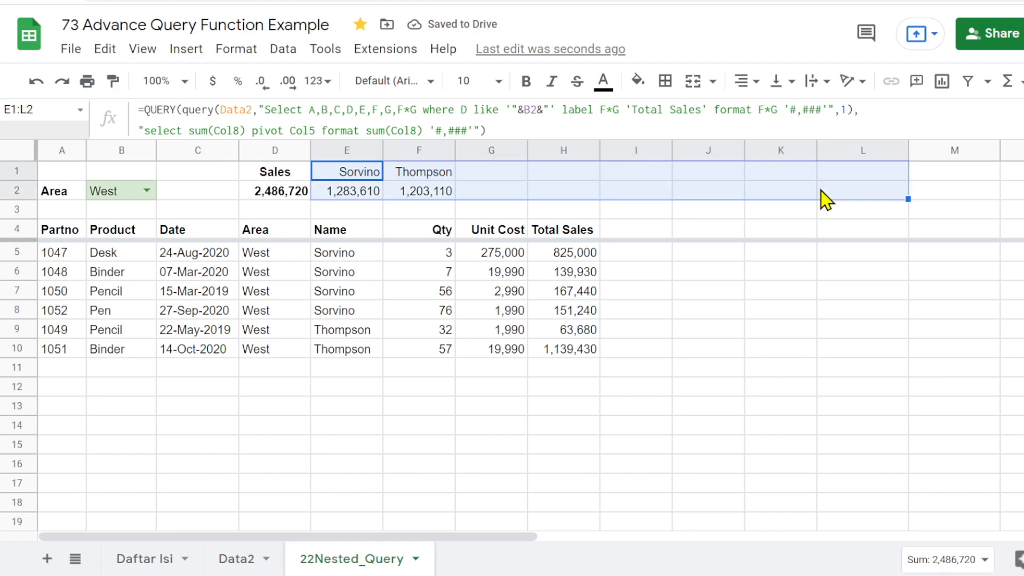
left_click(228, 49)
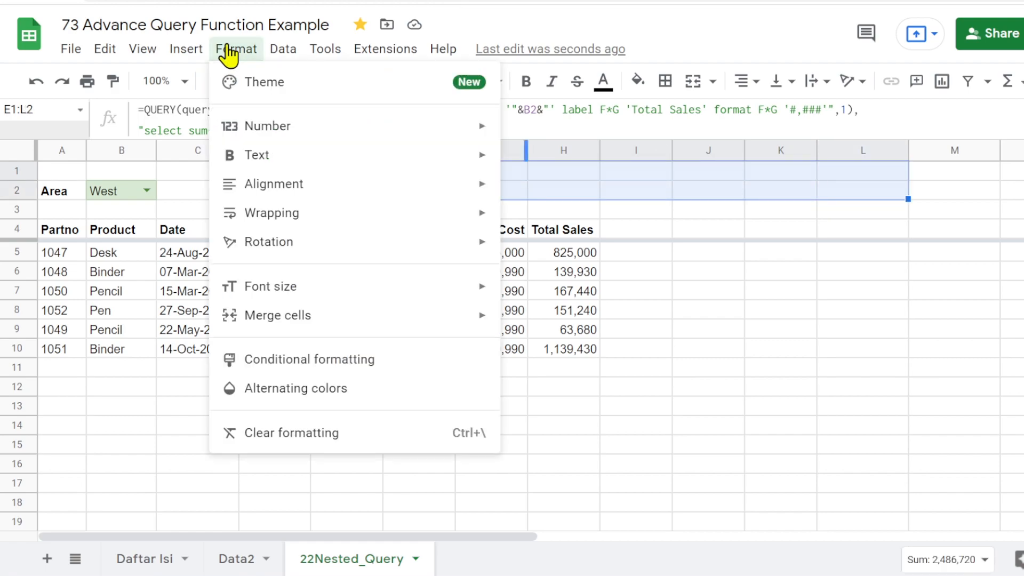
left_click(335, 360)
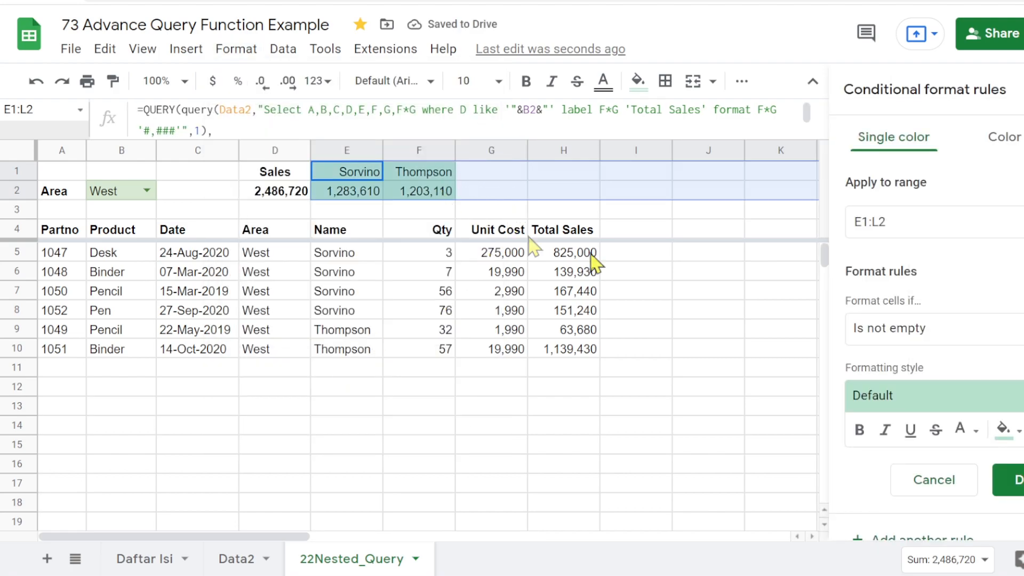
left_click(972, 335)
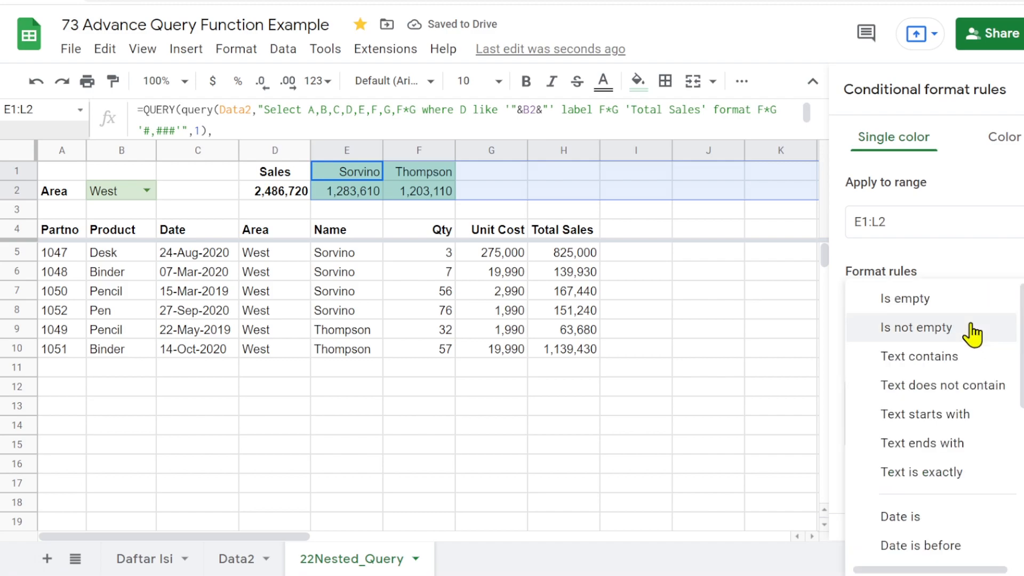
left_click(920, 333)
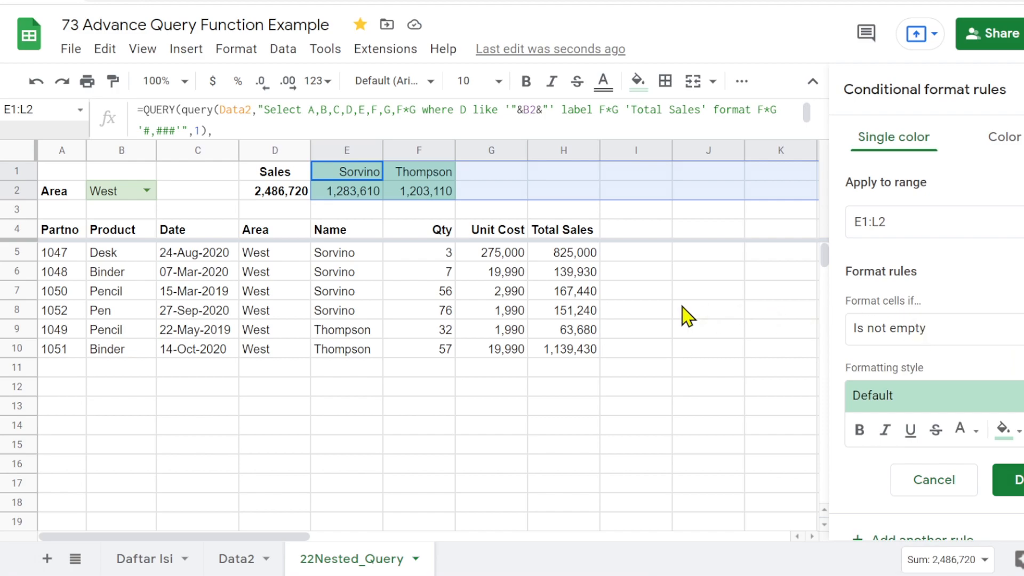
Step: Give the not-empty rule a light green fill and save it
left_click(1015, 431)
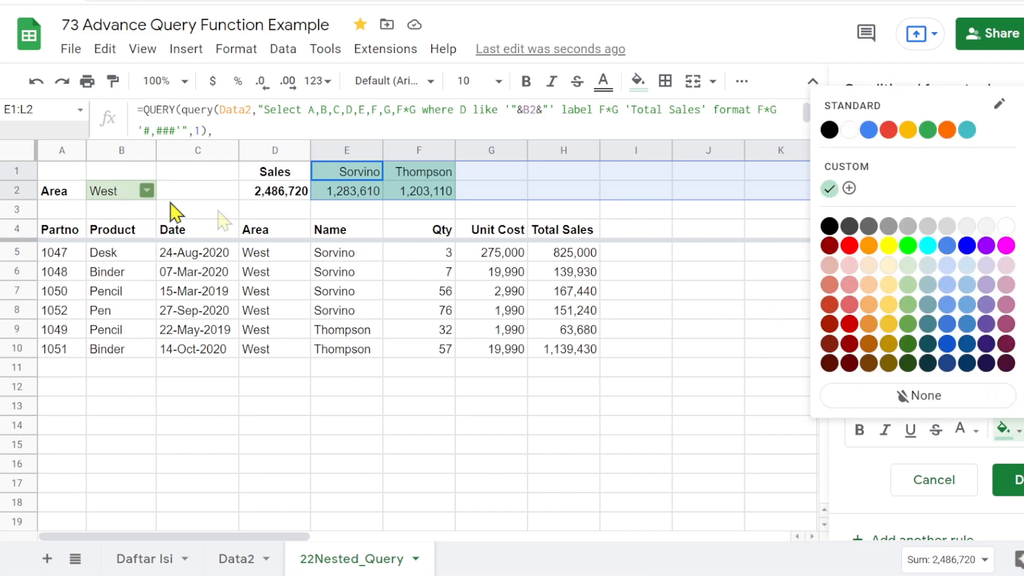
left_click(908, 266)
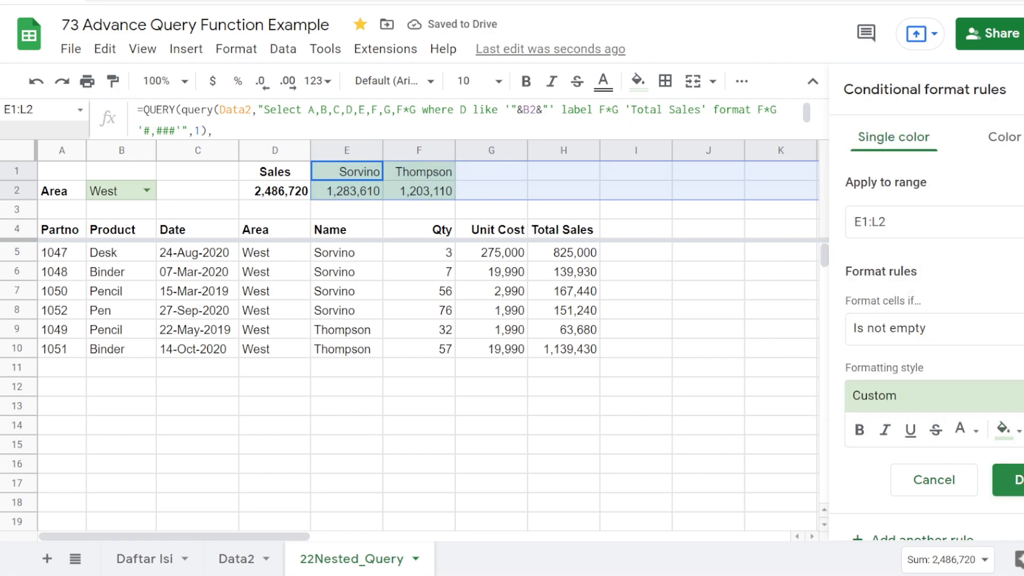
left_click(1013, 480)
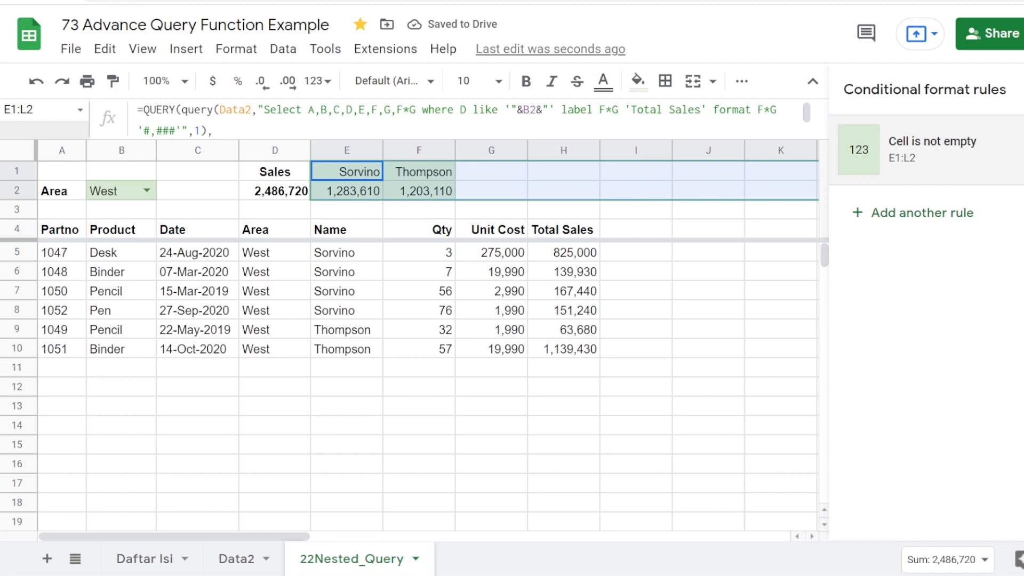
left_click(789, 393)
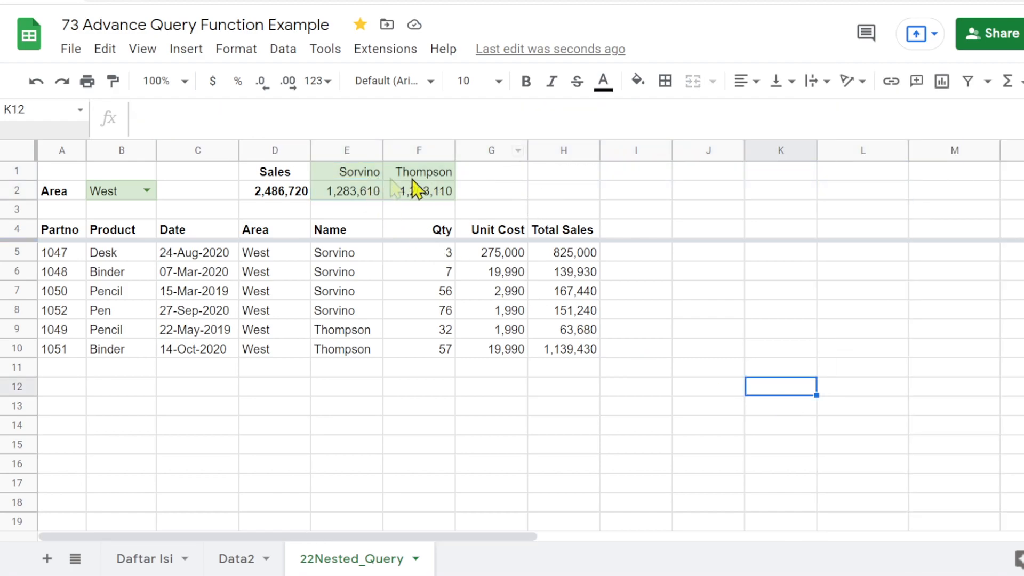
Step: Test the conditional highlighting by changing the area in B2 to East, West and finally Central
left_click(147, 191)
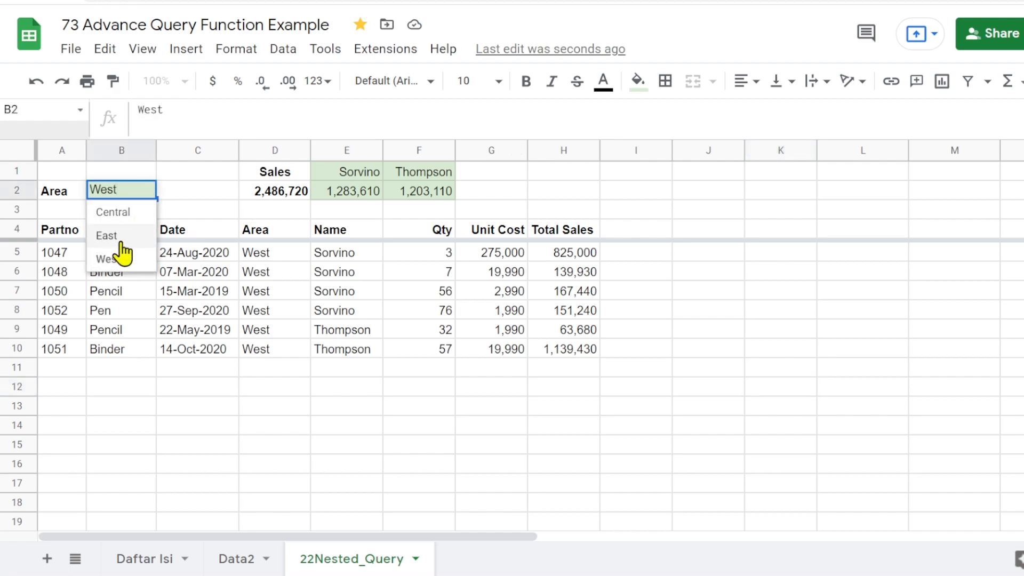
left_click(107, 236)
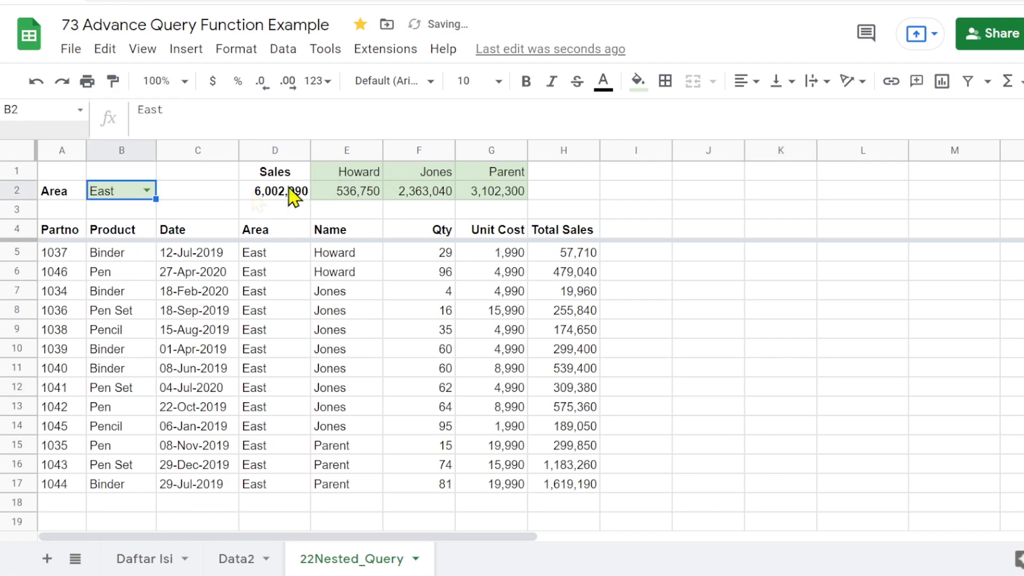
left_click(146, 190)
left_click(132, 262)
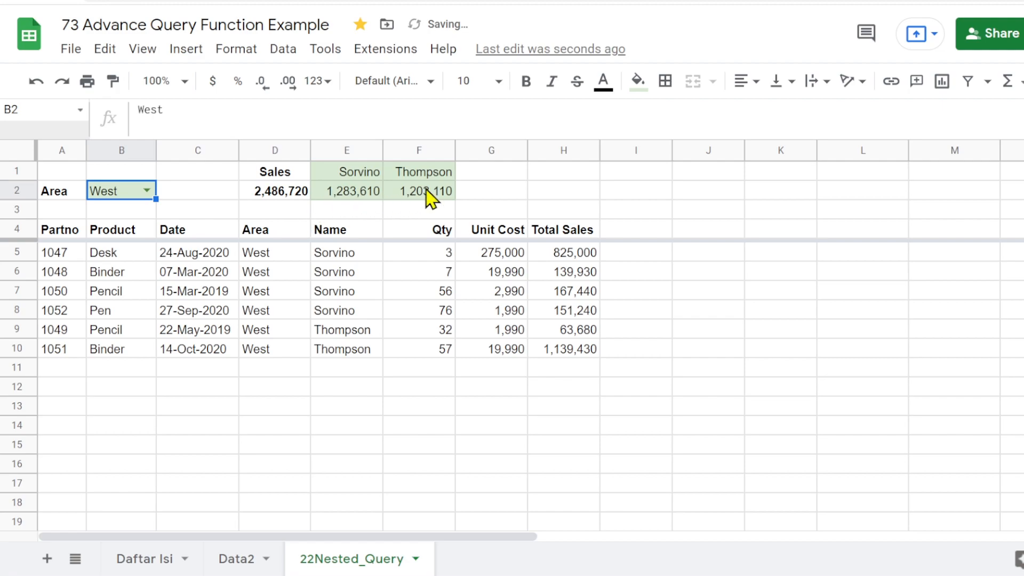
left_click(146, 191)
left_click(122, 216)
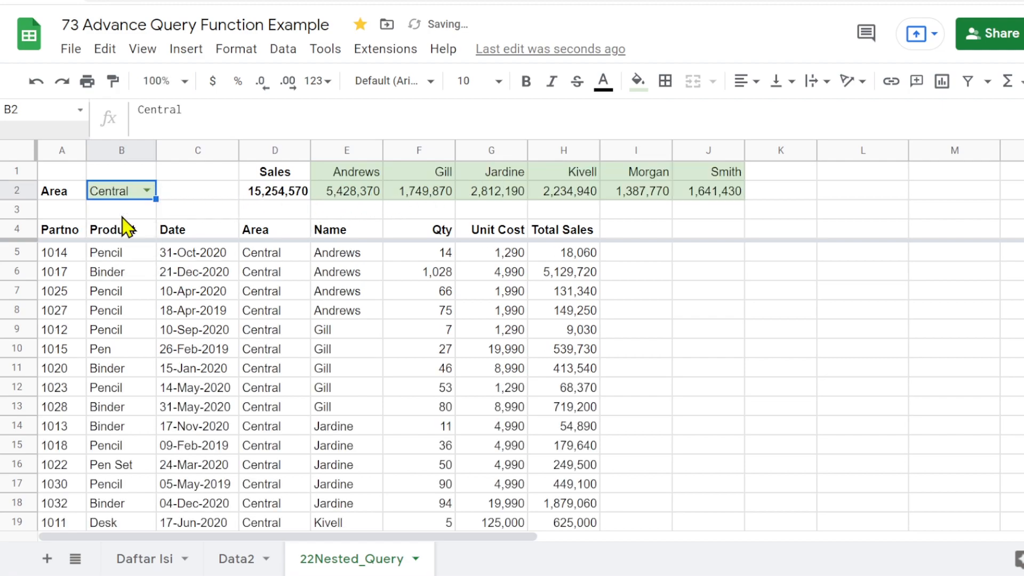
Step: Make the pivoted name headers in E1:J1 bold
left_click(354, 171)
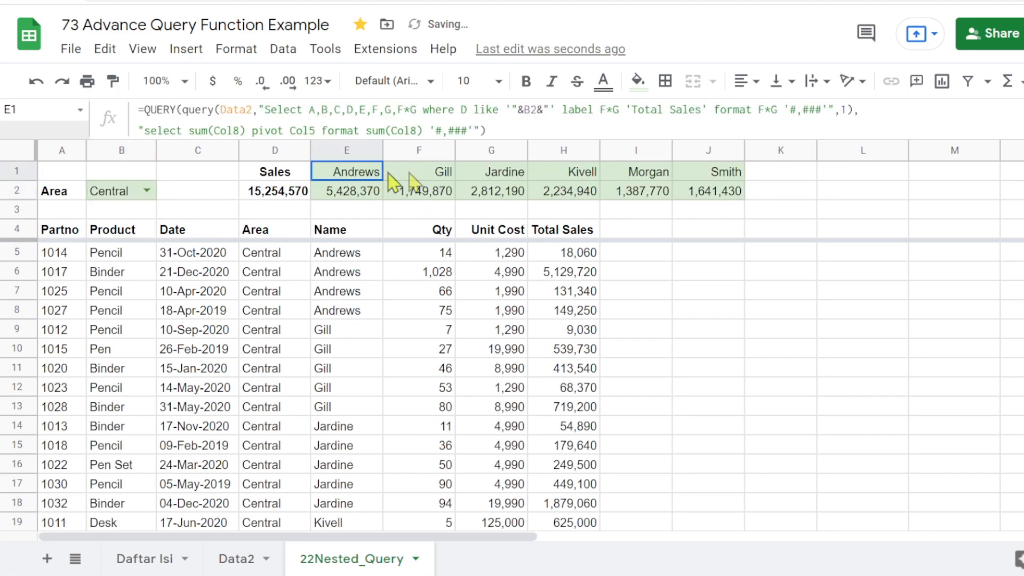
left_click_drag(392, 181, 731, 179)
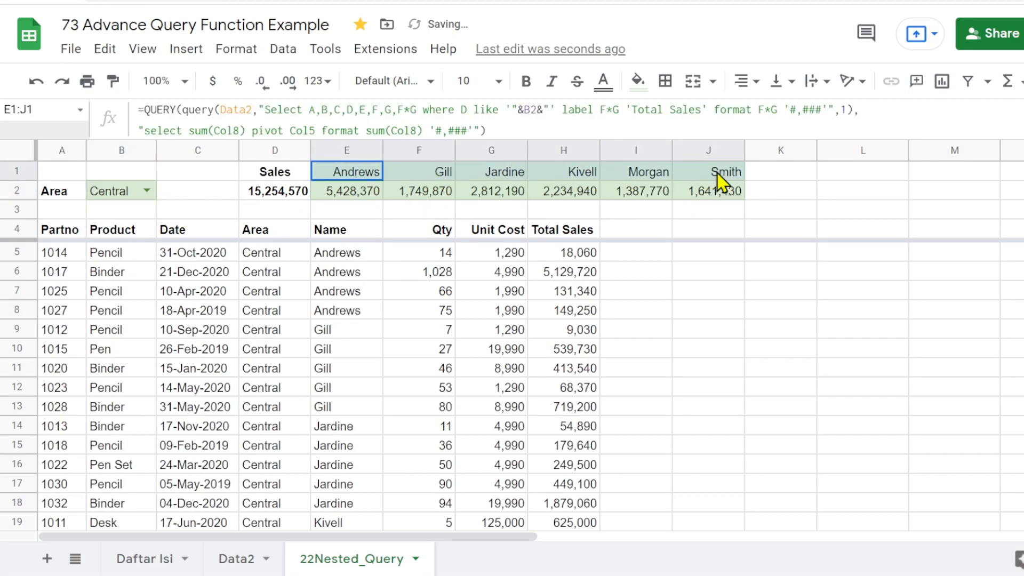
left_click(526, 85)
left_click(755, 297)
Step: Cycle the area in B2 through East, West and Central to check the bold headers, and view the nested query in E1
left_click(144, 190)
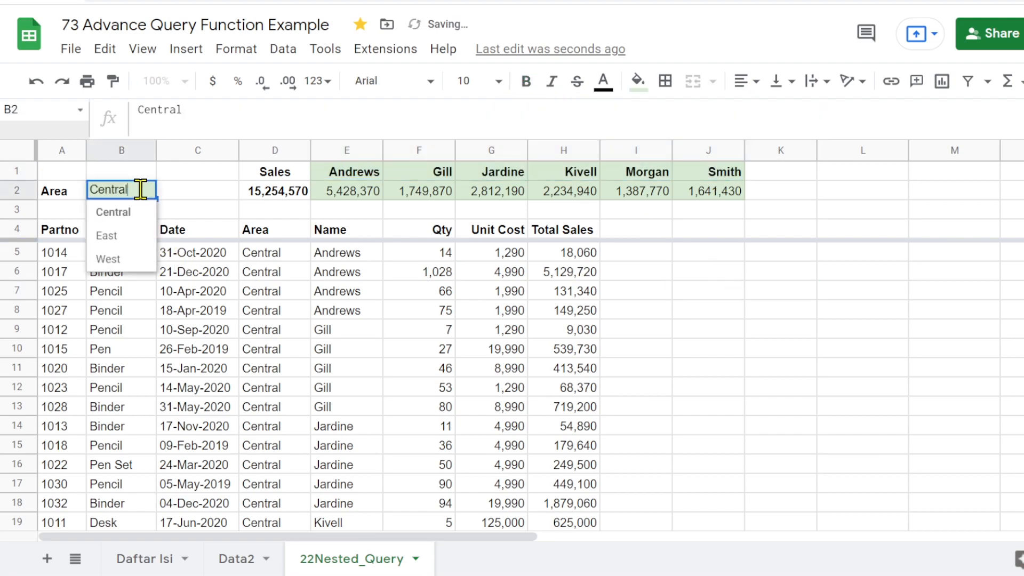
left_click(127, 238)
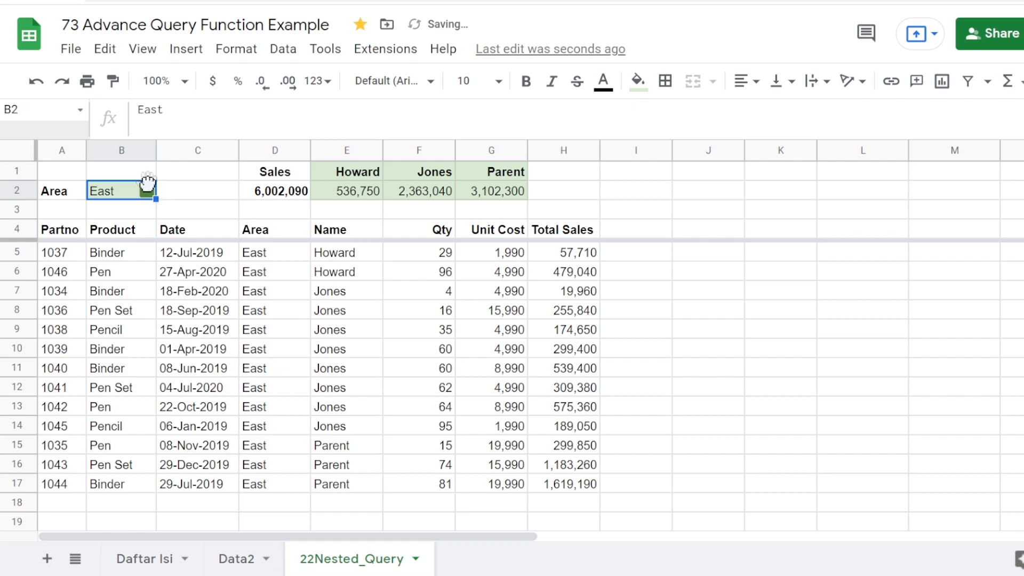
left_click(147, 190)
left_click(132, 261)
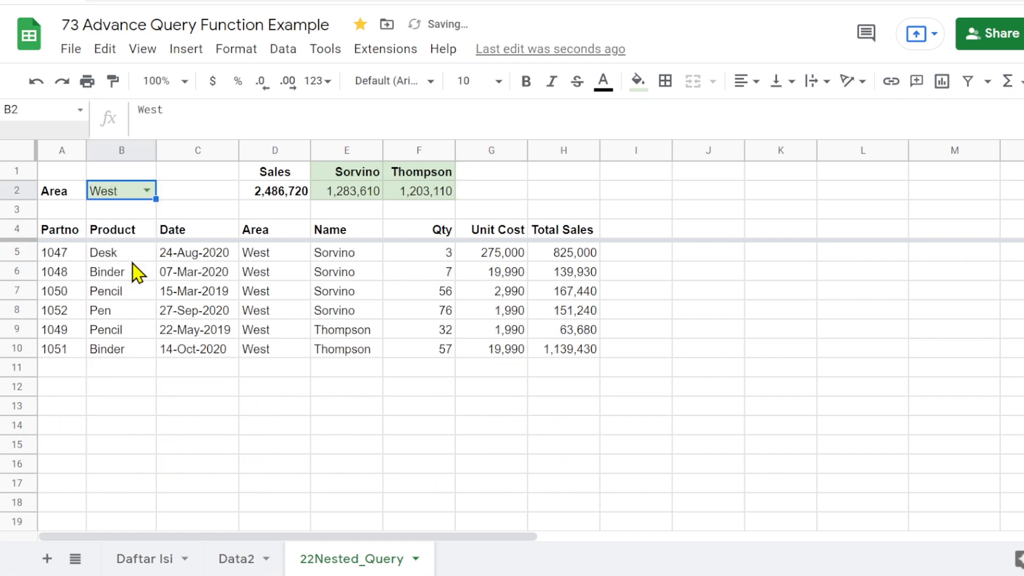
left_click(143, 191)
left_click(130, 216)
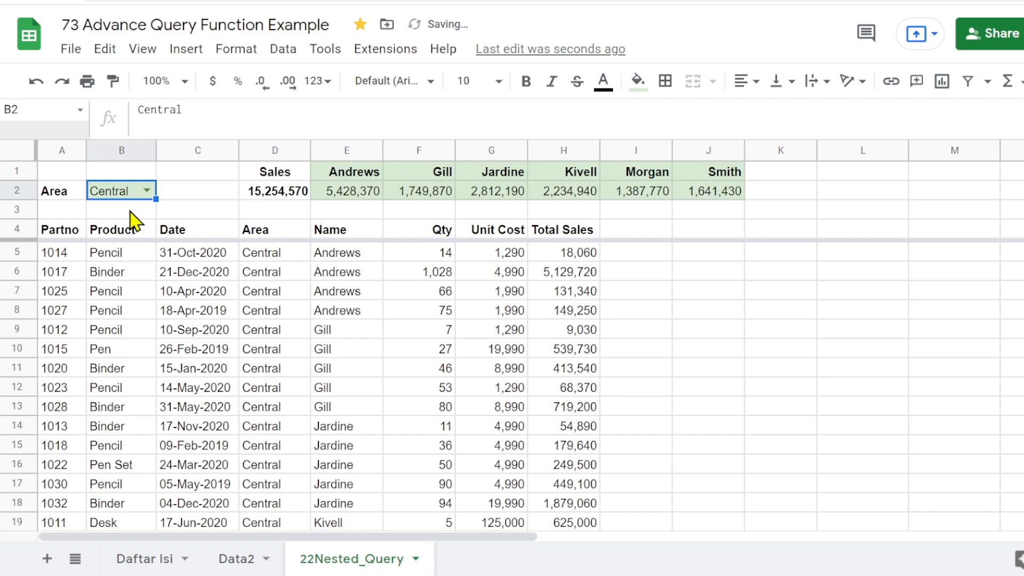
left_click(363, 177)
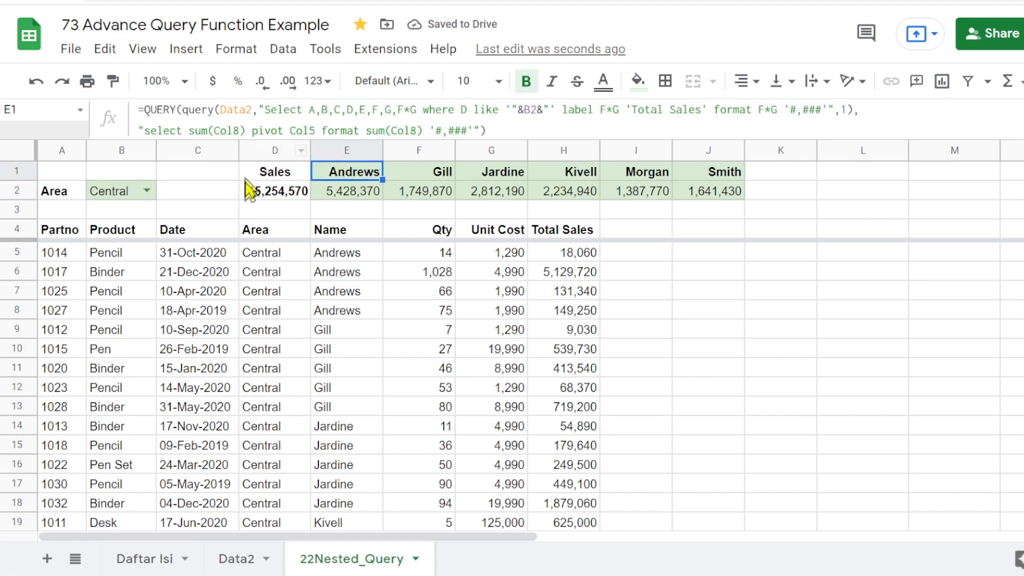